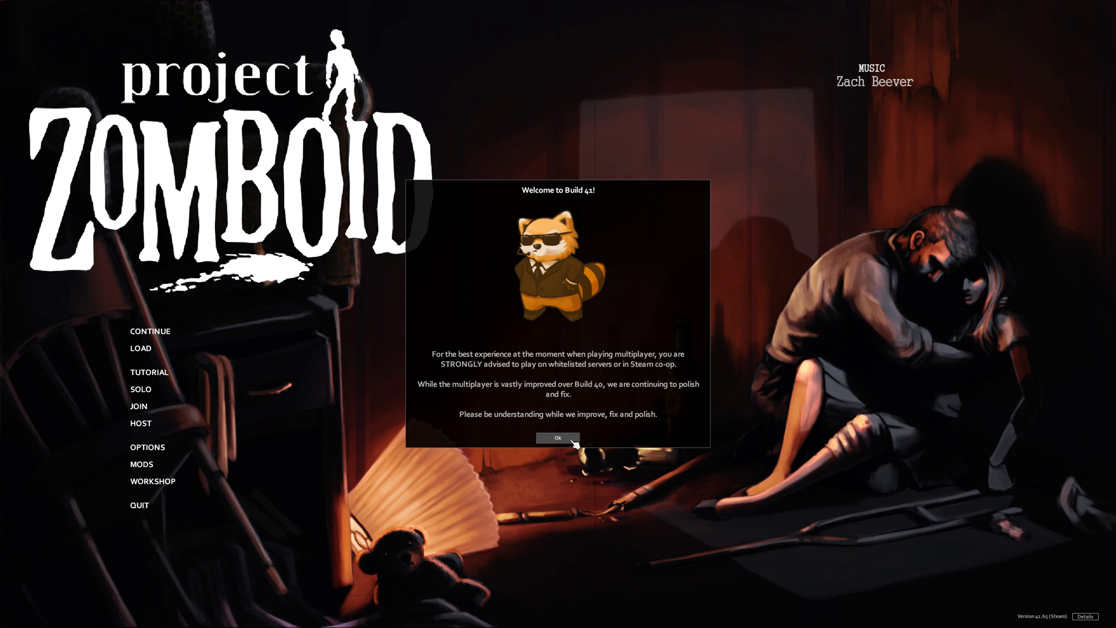
- Dismiss the welcome notice and create new host server settings under the name servertest
{"action": "left_click", "coordinate": [574, 442]}
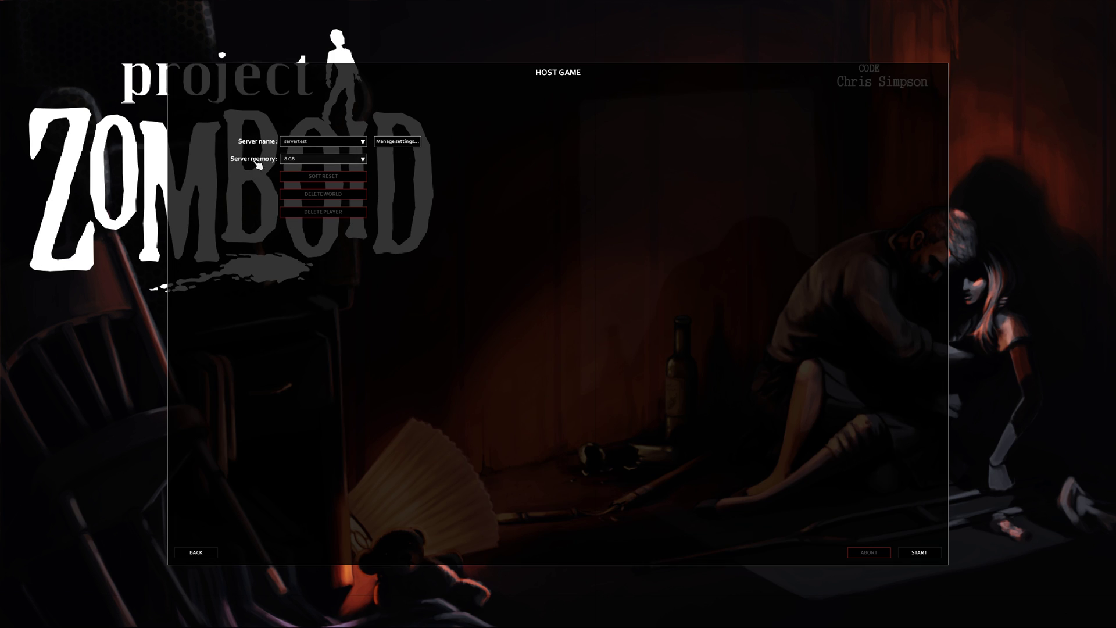
{"action": "left_click", "coordinate": [398, 142]}
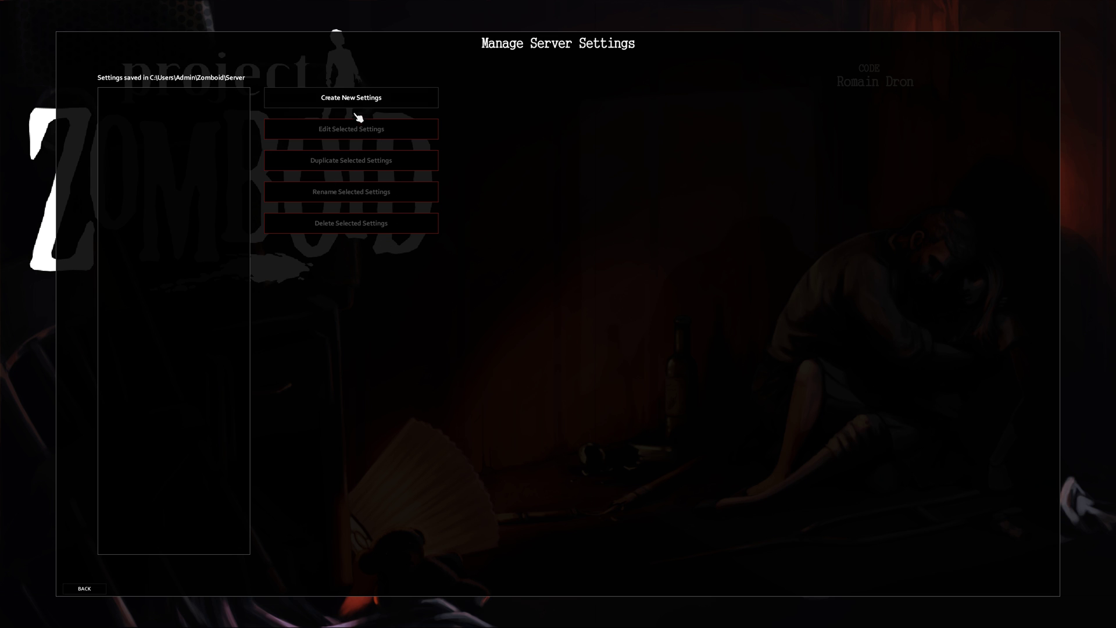
{"action": "left_click", "coordinate": [357, 104]}
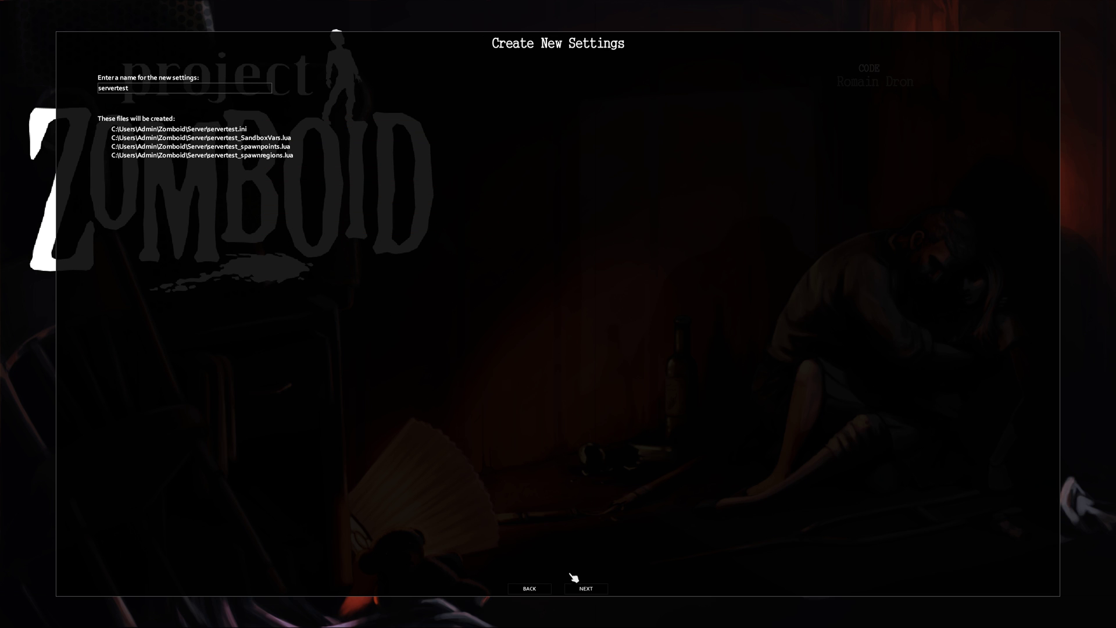
{"action": "left_click", "coordinate": [587, 589]}
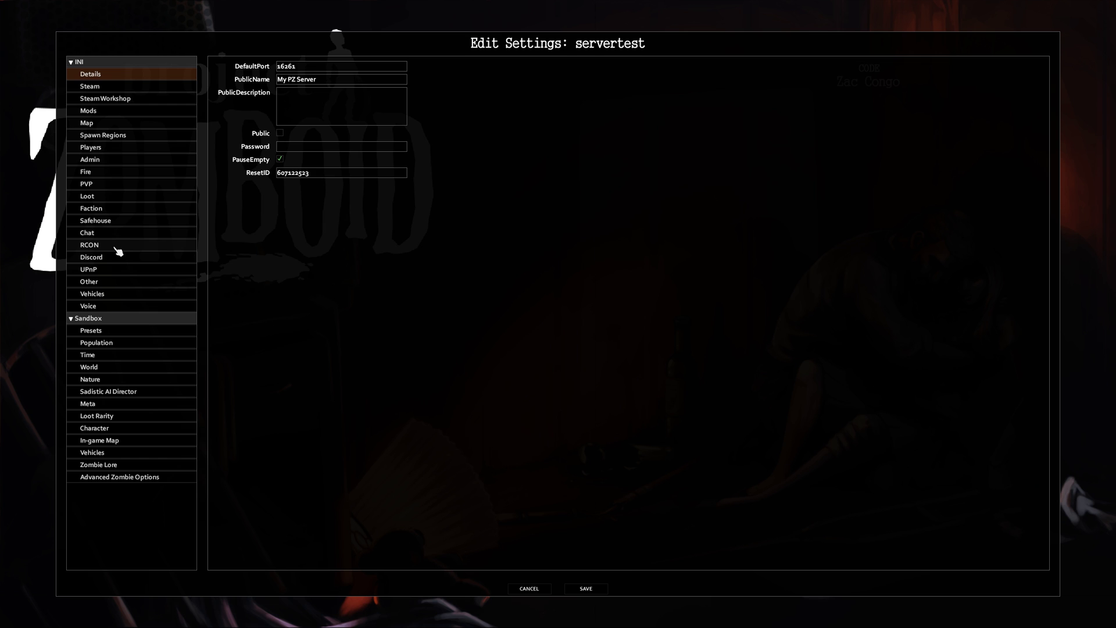
- Set MinutesPerPage to 0.1 in the server's Other settings
{"action": "left_click", "coordinate": [108, 285]}
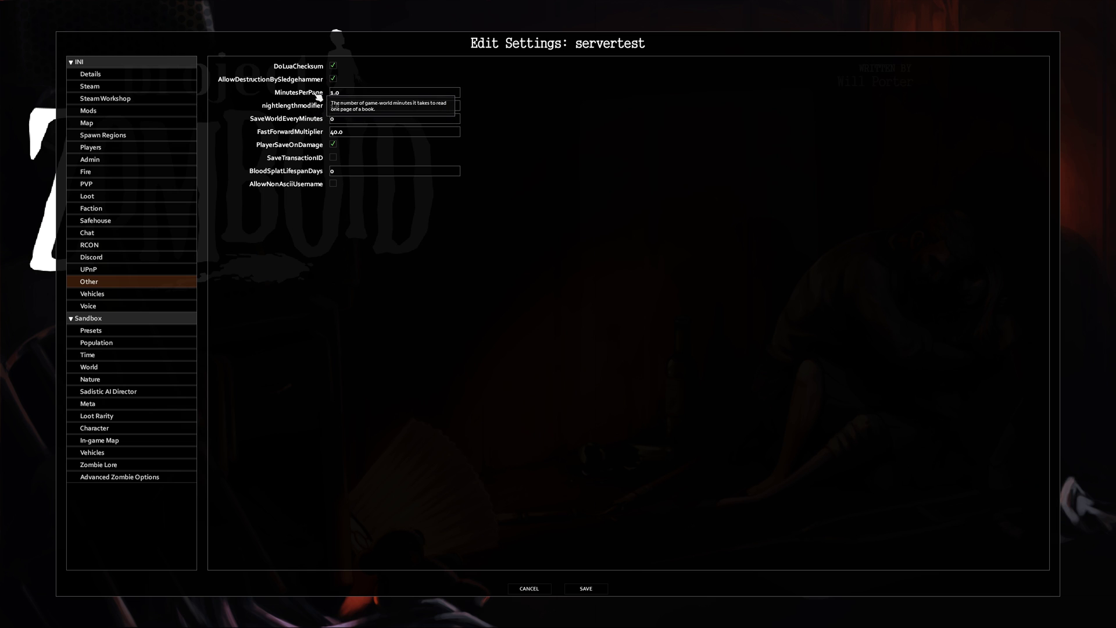
{"action": "left_click", "coordinate": [349, 92]}
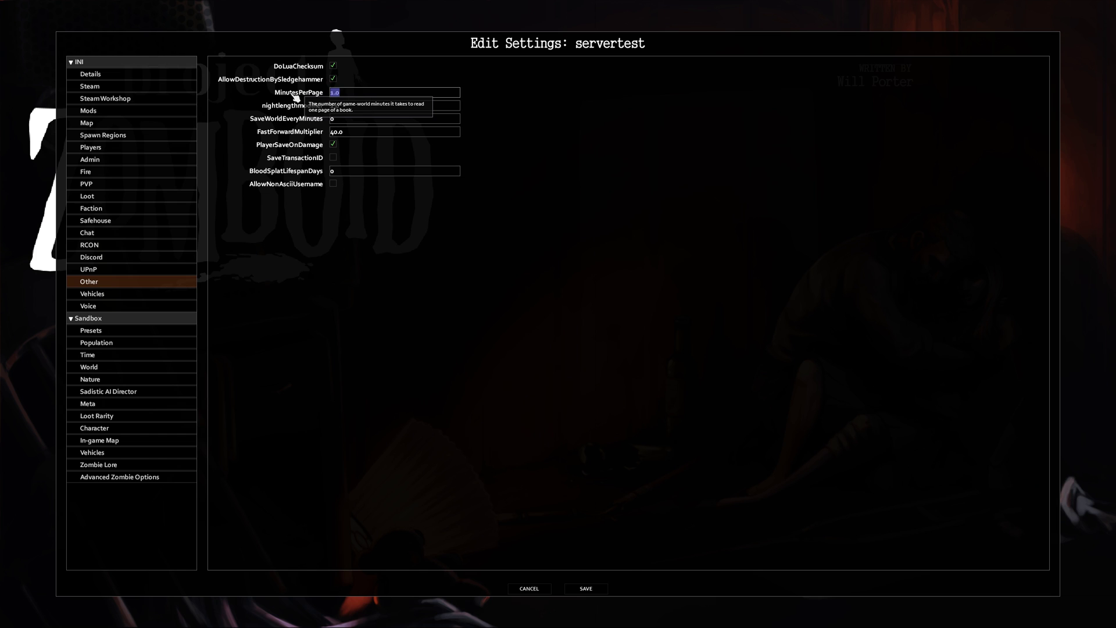
{"action": "type", "text": "0.1"}
- In the sandbox vehicle settings, disable Player Damaged from Crash and set Car Damage on Impact to Very Low
{"action": "left_click", "coordinate": [116, 296]}
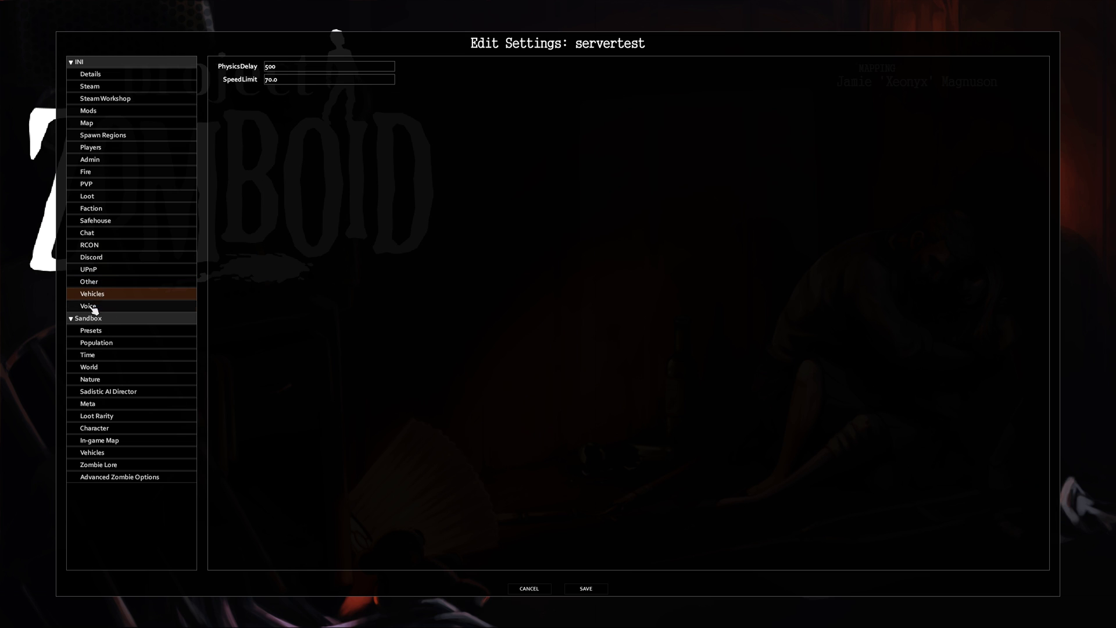
{"action": "left_click", "coordinate": [106, 454]}
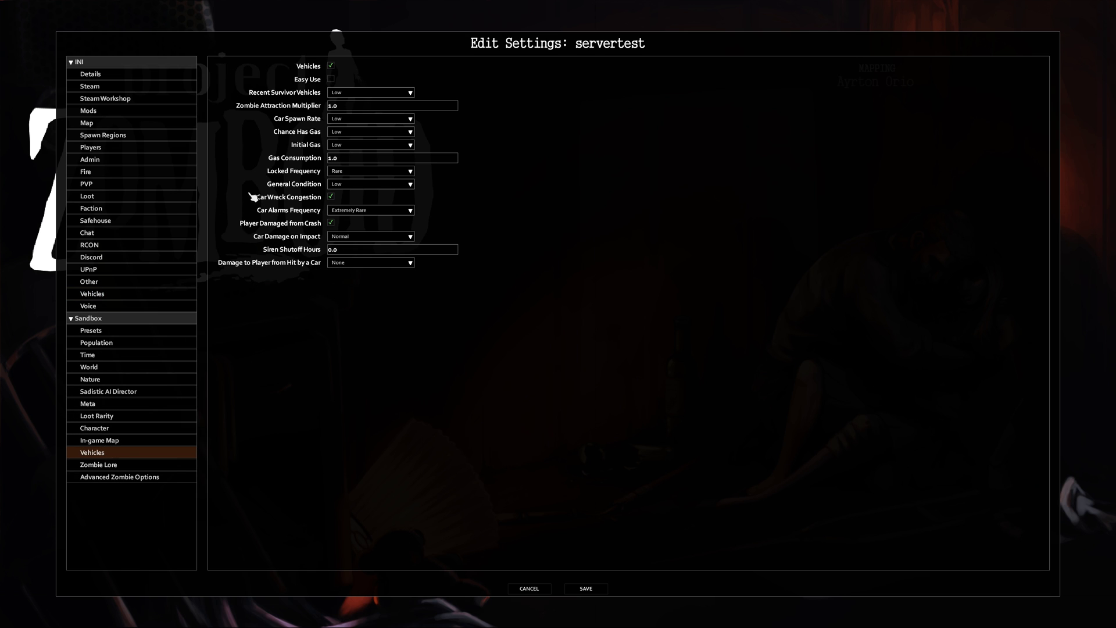
{"action": "left_click", "coordinate": [332, 223]}
{"action": "left_click", "coordinate": [366, 236]}
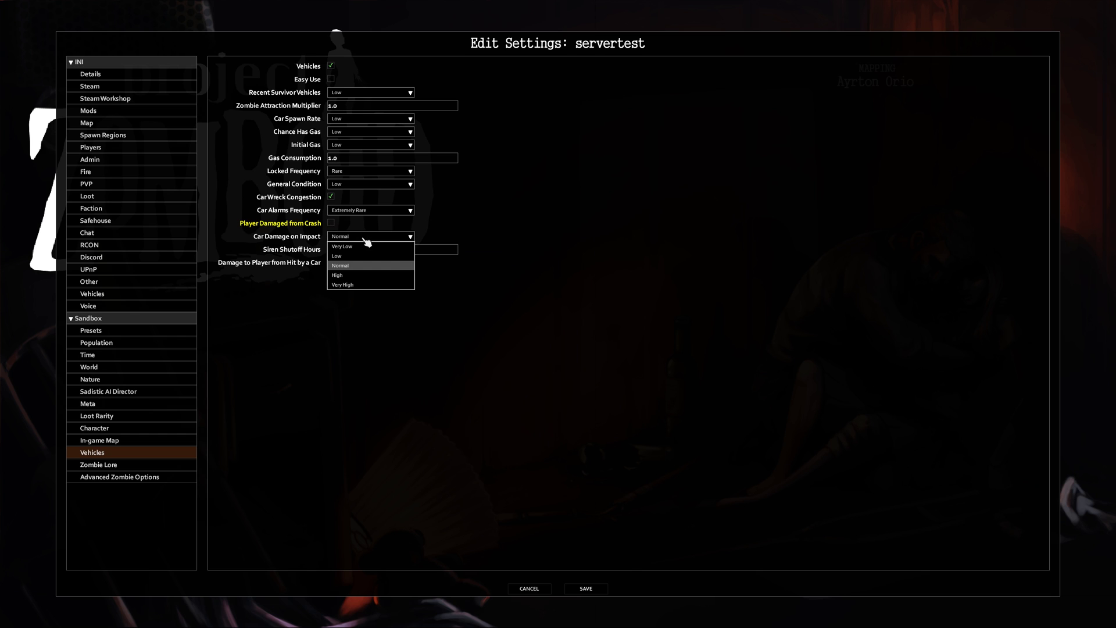
{"action": "left_click", "coordinate": [360, 247]}
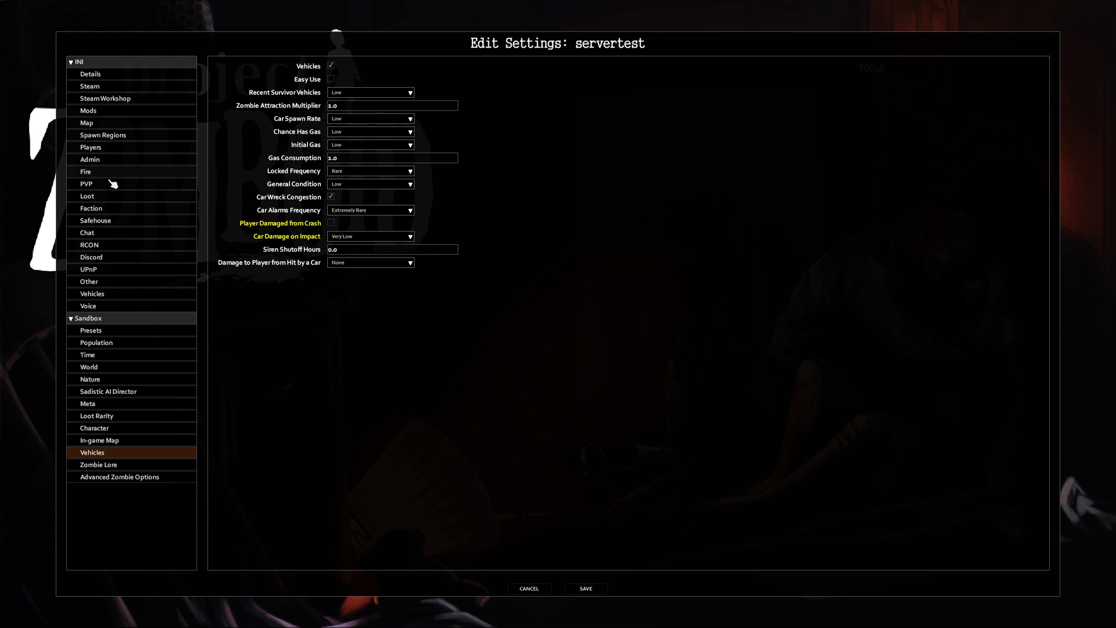
- Enable SleepNeeded and SleepAllowed in the server's player settings
{"action": "left_click", "coordinate": [107, 148]}
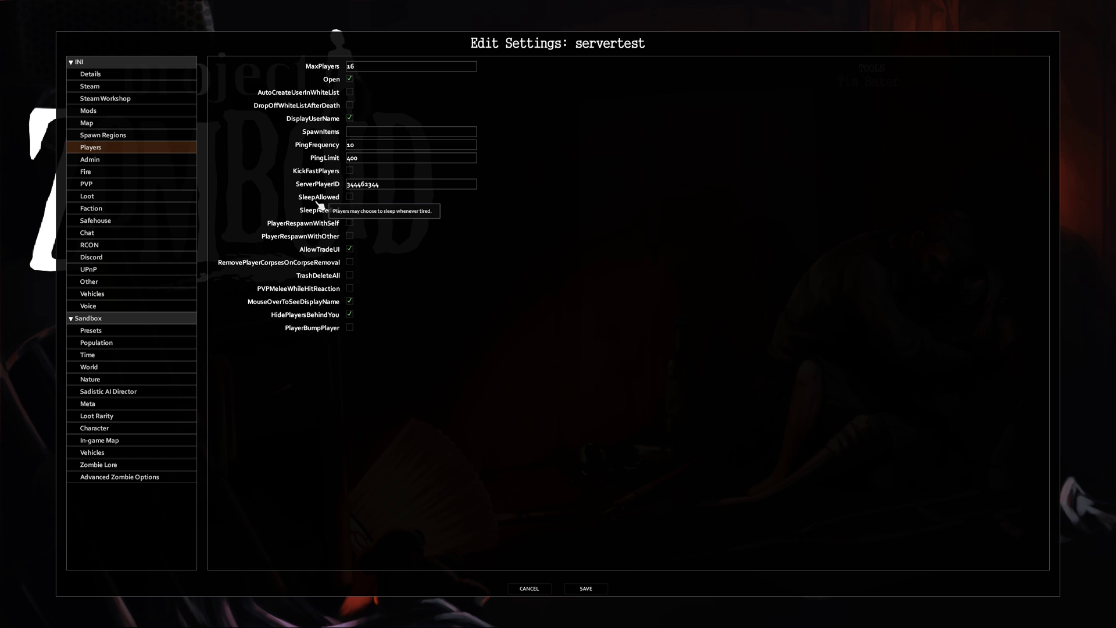
{"action": "left_click", "coordinate": [349, 209]}
{"action": "left_click", "coordinate": [350, 197]}
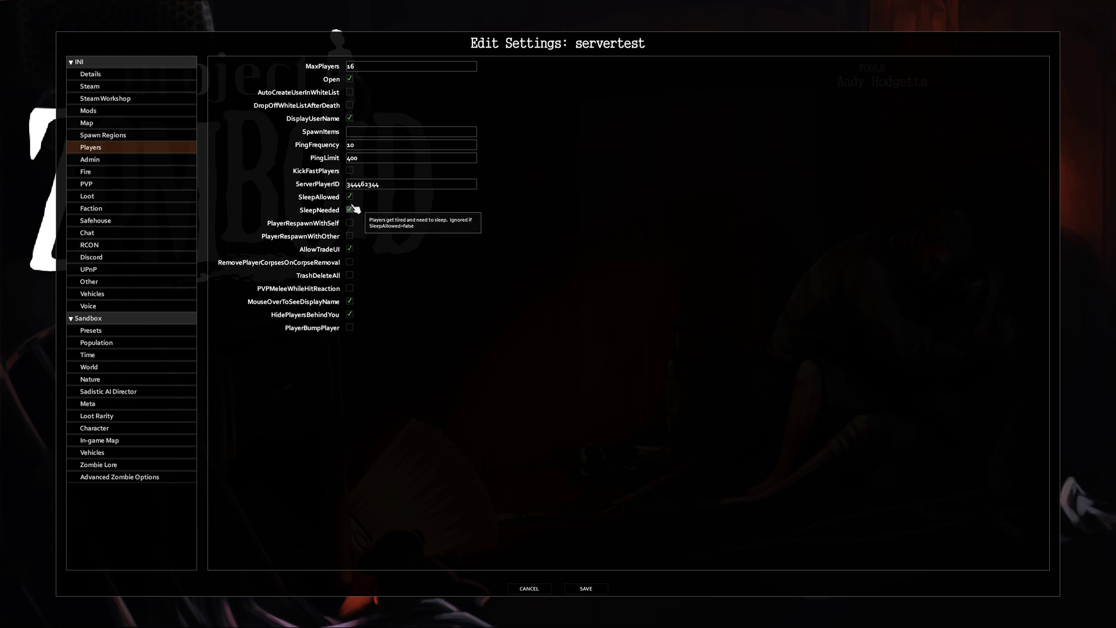
- Check the Zombie Lore settings, save the servertest configuration and start hosting the server
{"action": "left_click", "coordinate": [124, 465]}
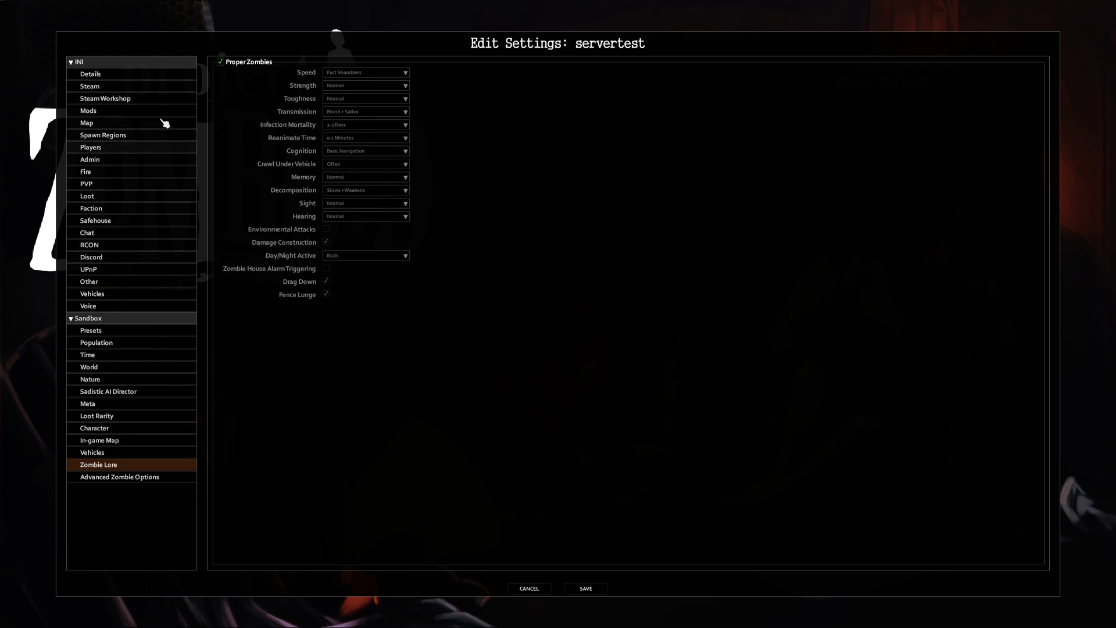
{"action": "left_click", "coordinate": [584, 589]}
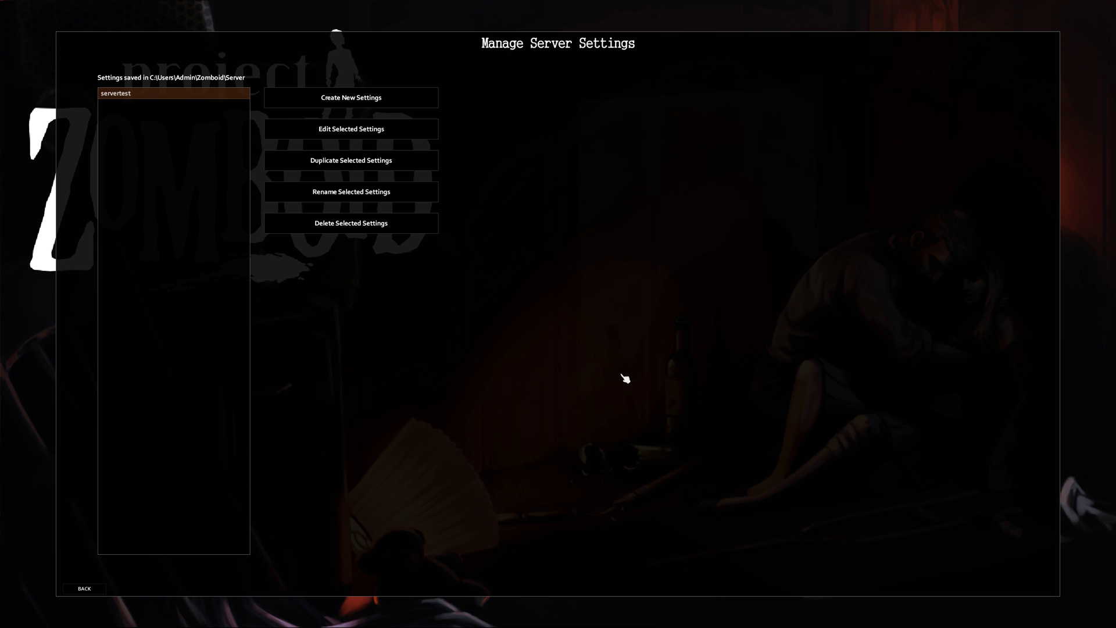
{"action": "left_click", "coordinate": [84, 588]}
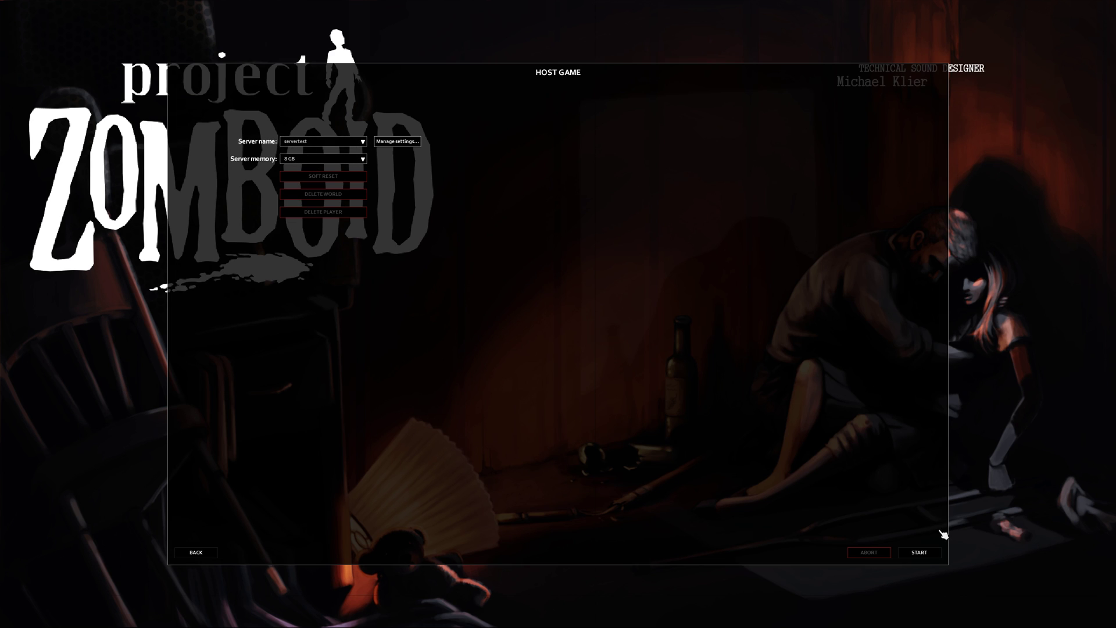
{"action": "left_click", "coordinate": [922, 551]}
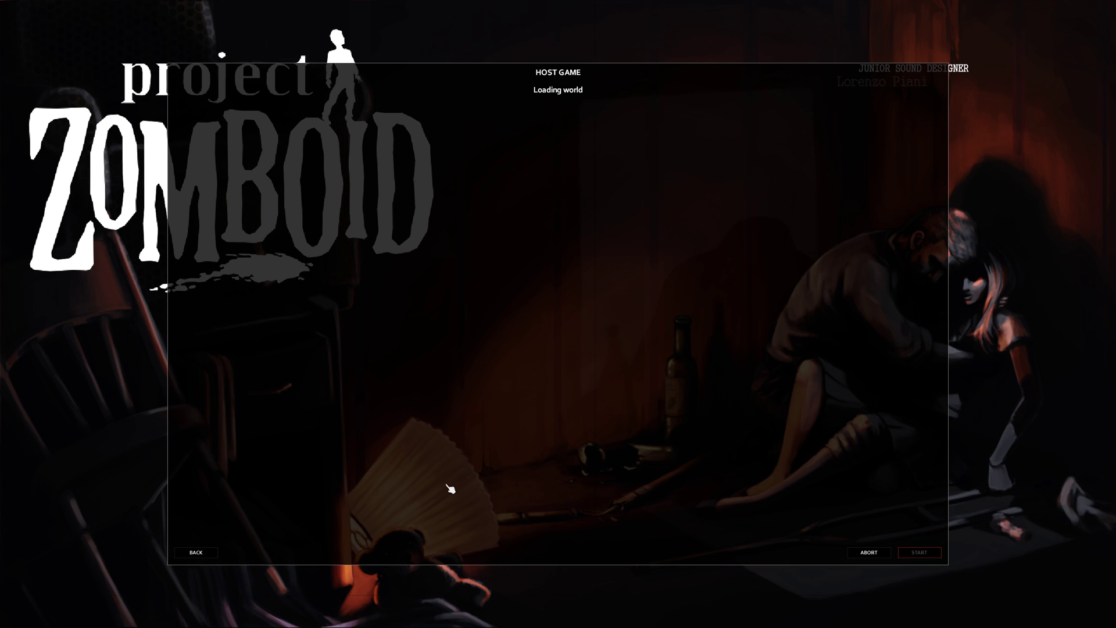
- Switch to File Explorer and open the Saves folder inside the Zomboid user folder
{"action": "key", "text": "alt+Tab"}
{"action": "key", "text": "alt+Tab"}
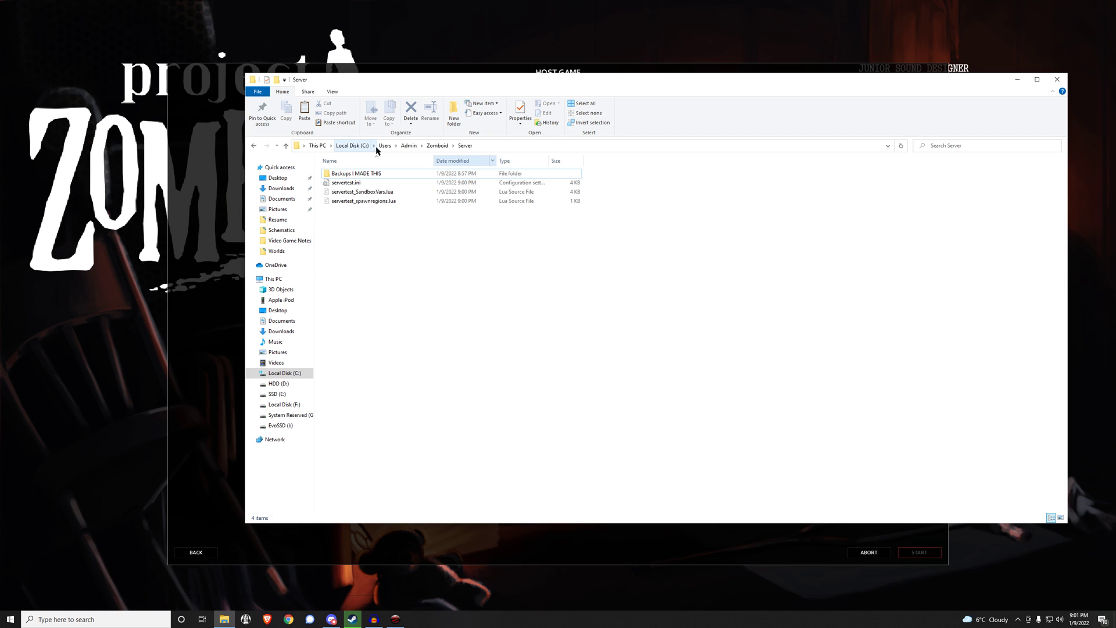
{"action": "left_click", "coordinate": [437, 146]}
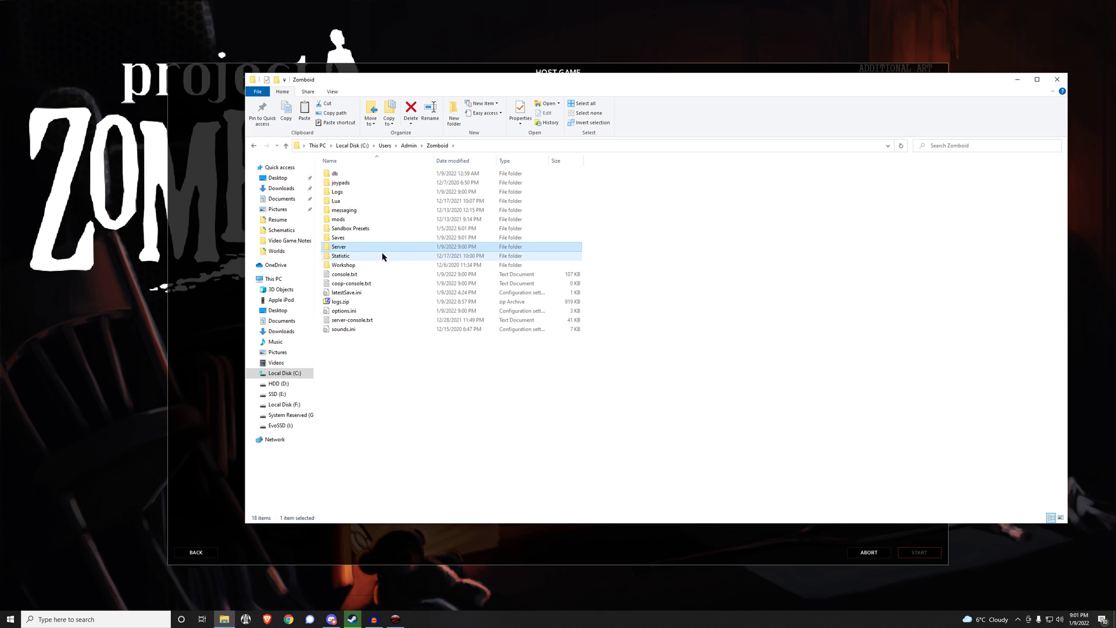
{"action": "double_click", "coordinate": [346, 248]}
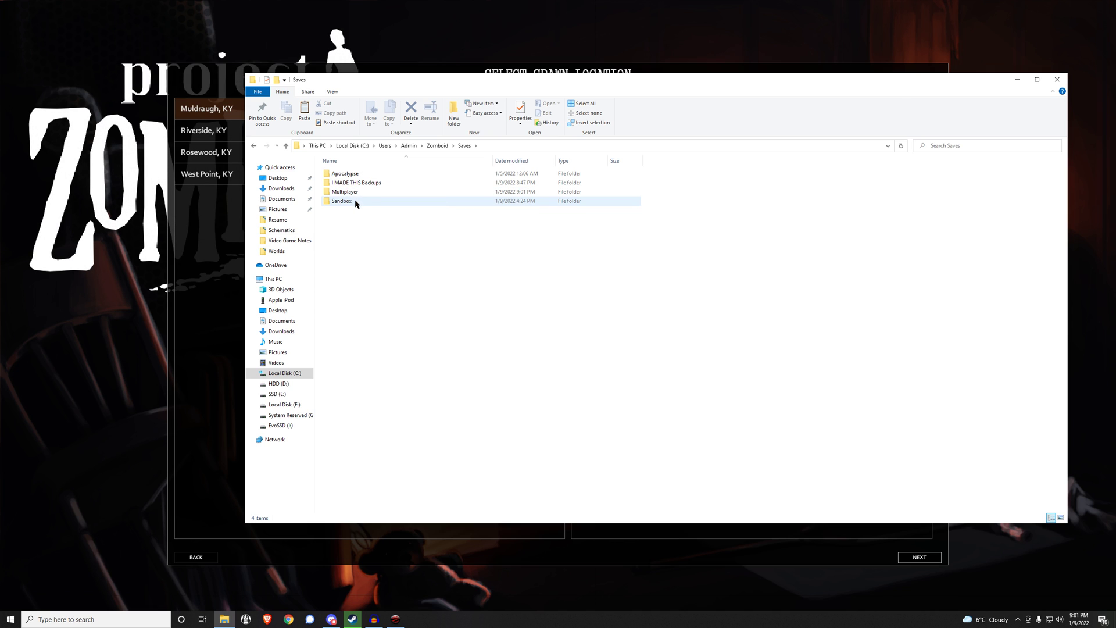
- Duplicate the Multiplayer folder within Saves and delete the resulting copy
{"action": "left_click", "coordinate": [350, 195]}
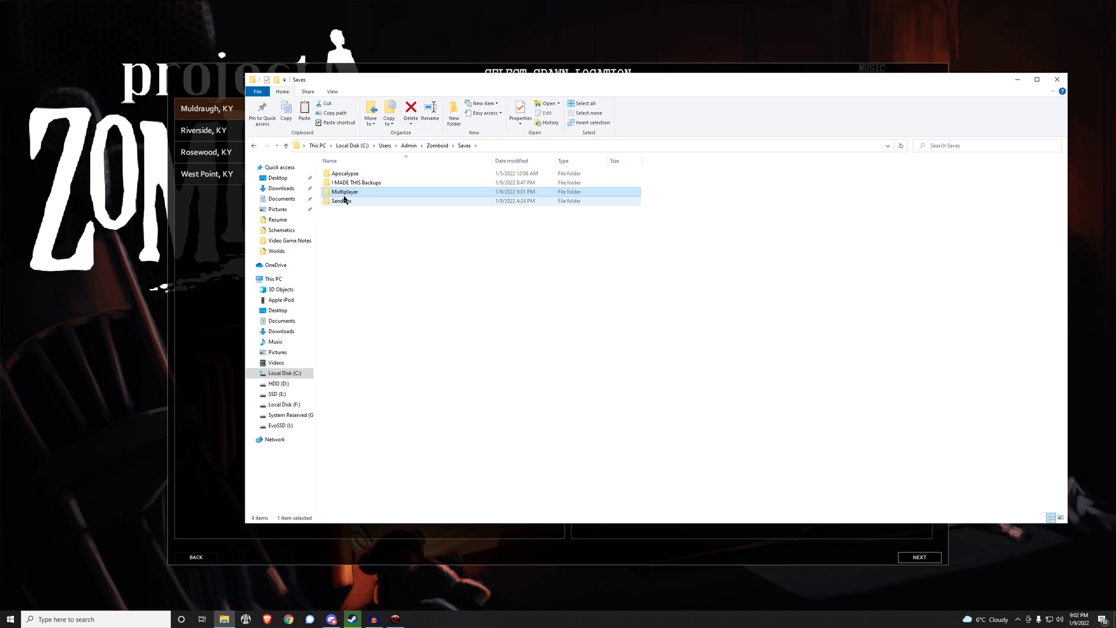
{"action": "left_click", "coordinate": [361, 189]}
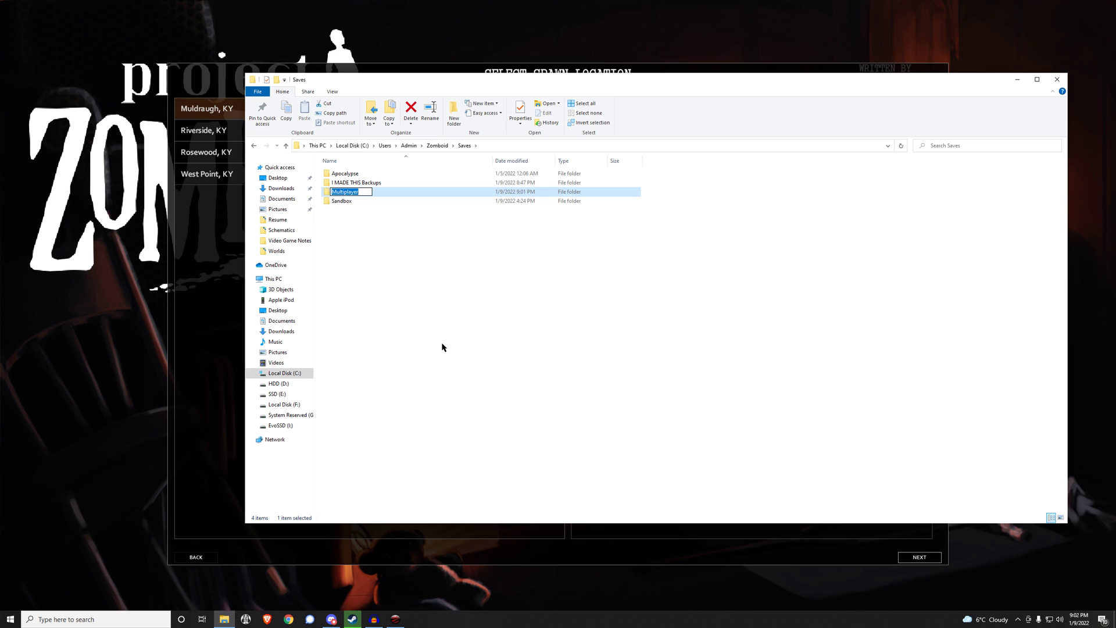
{"action": "key", "text": "Escape"}
{"action": "key", "text": "ctrl+v"}
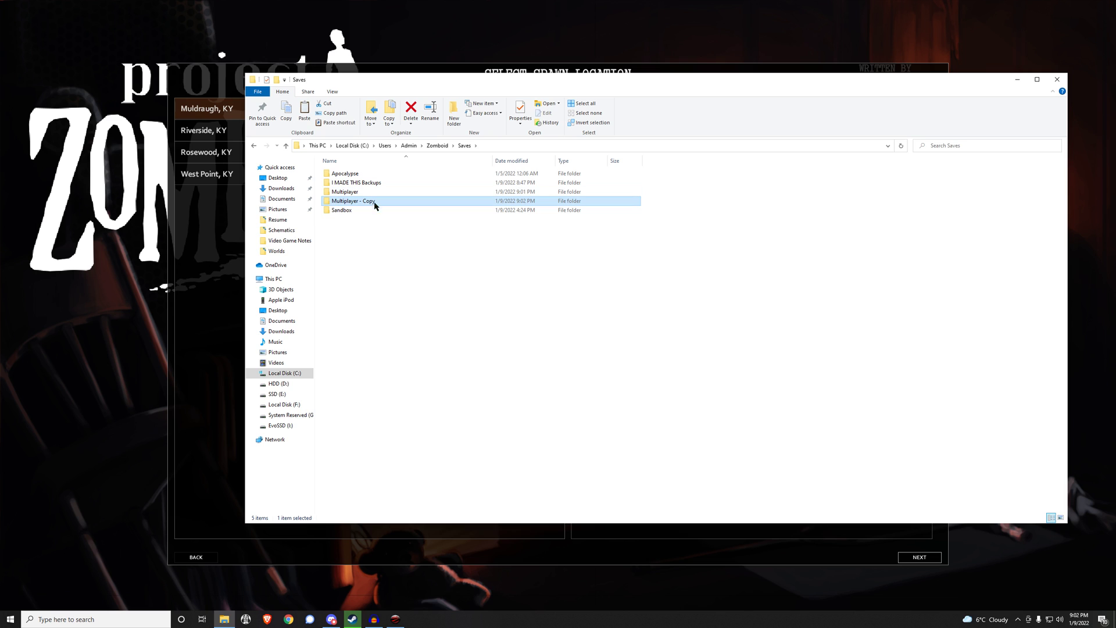
{"action": "right_click", "coordinate": [368, 203]}
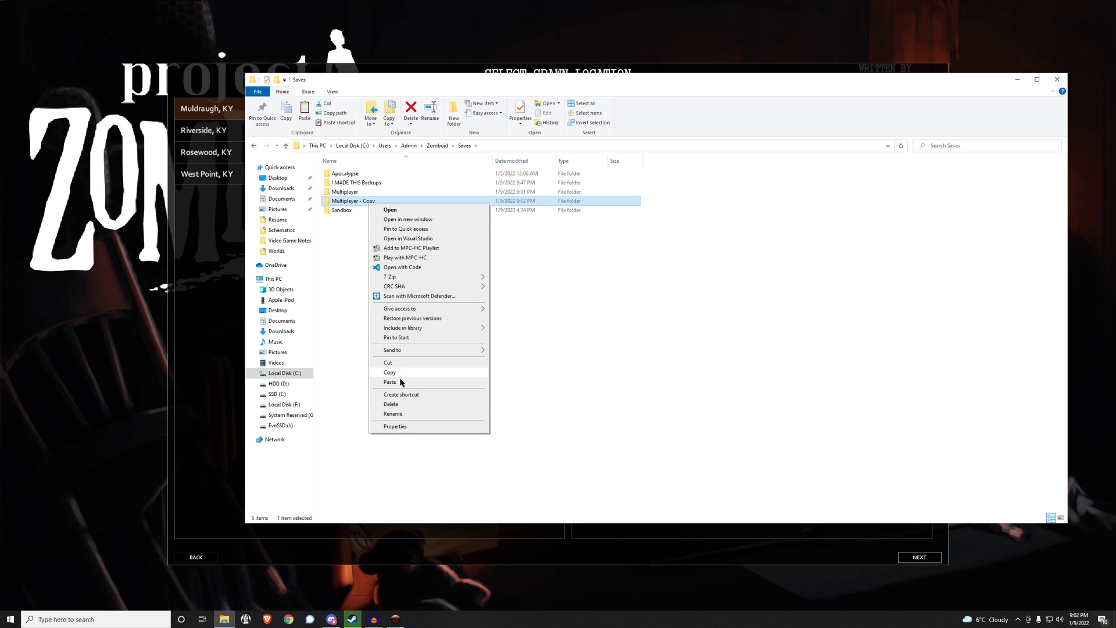
{"action": "left_click", "coordinate": [404, 410]}
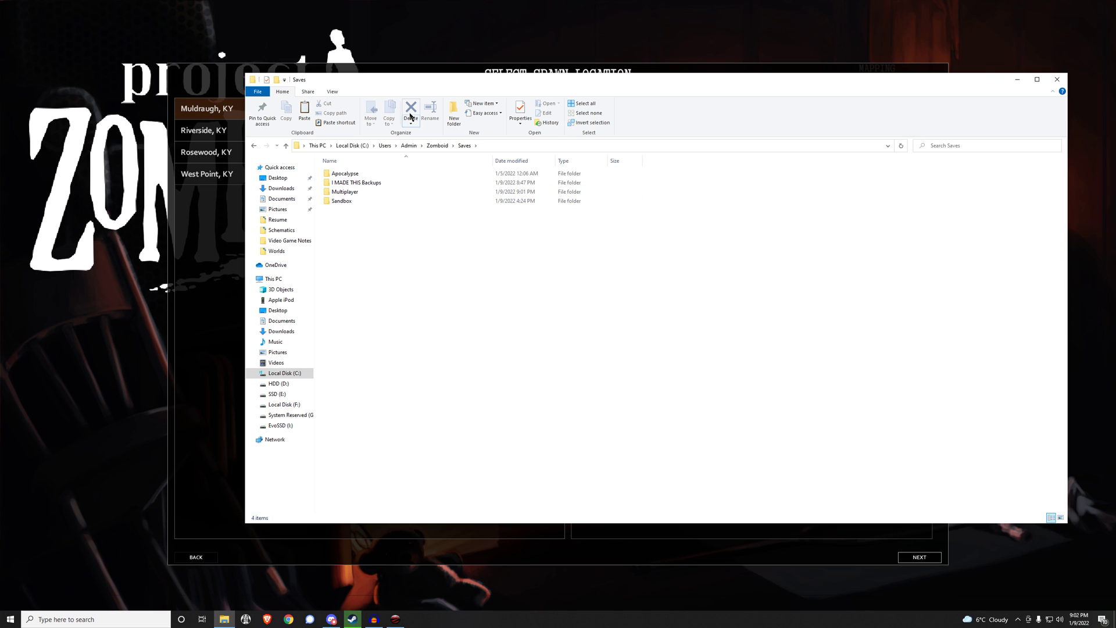
- Examine the servertest files in the Zomboid Server folder and the contents of its Backups I MADE THIS subfolder
{"action": "left_click", "coordinate": [436, 145]}
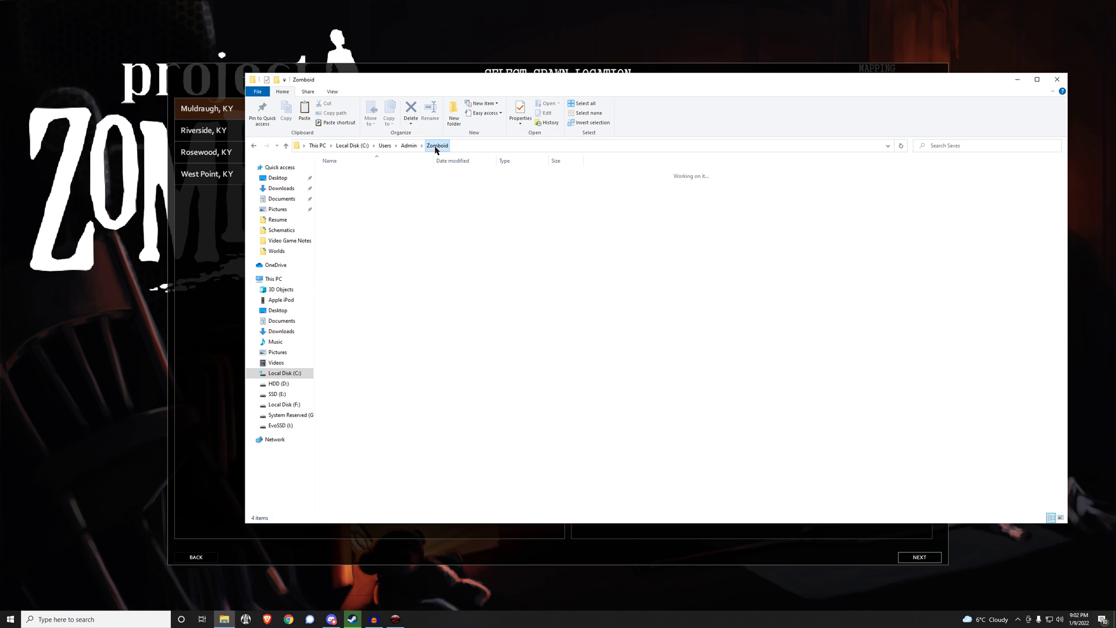
{"action": "double_click", "coordinate": [357, 249]}
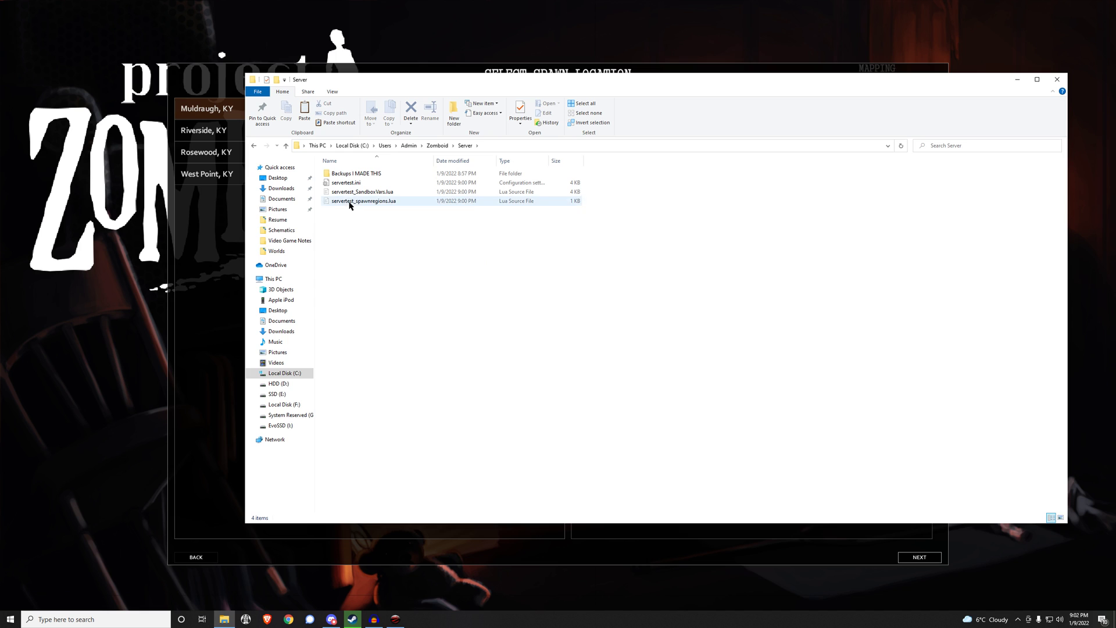
{"action": "left_click", "coordinate": [348, 183]}
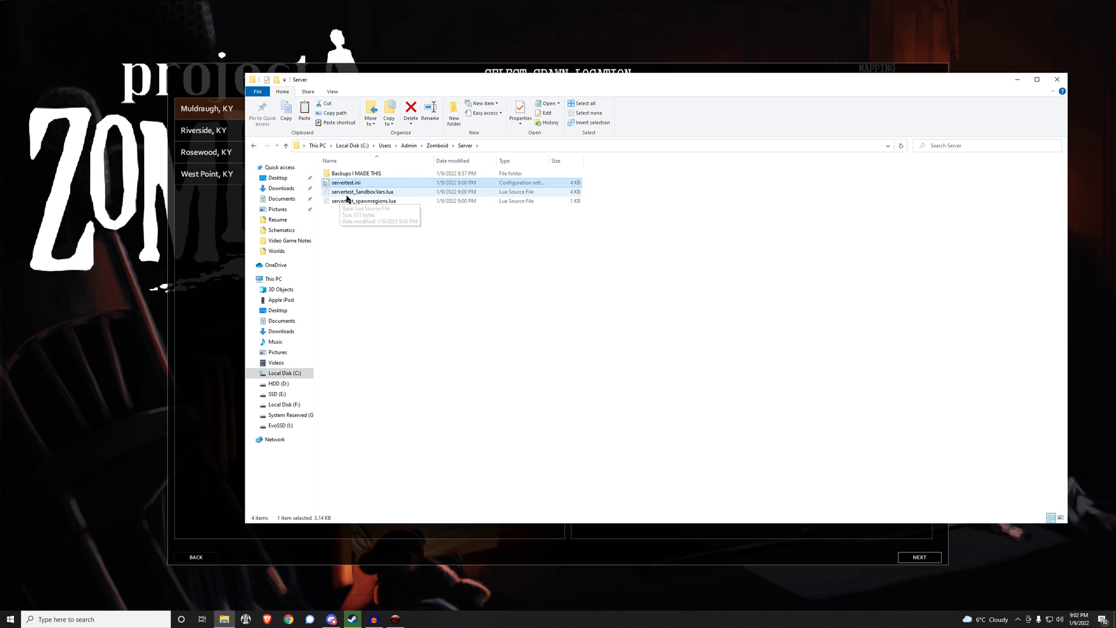
{"action": "double_click", "coordinate": [366, 173]}
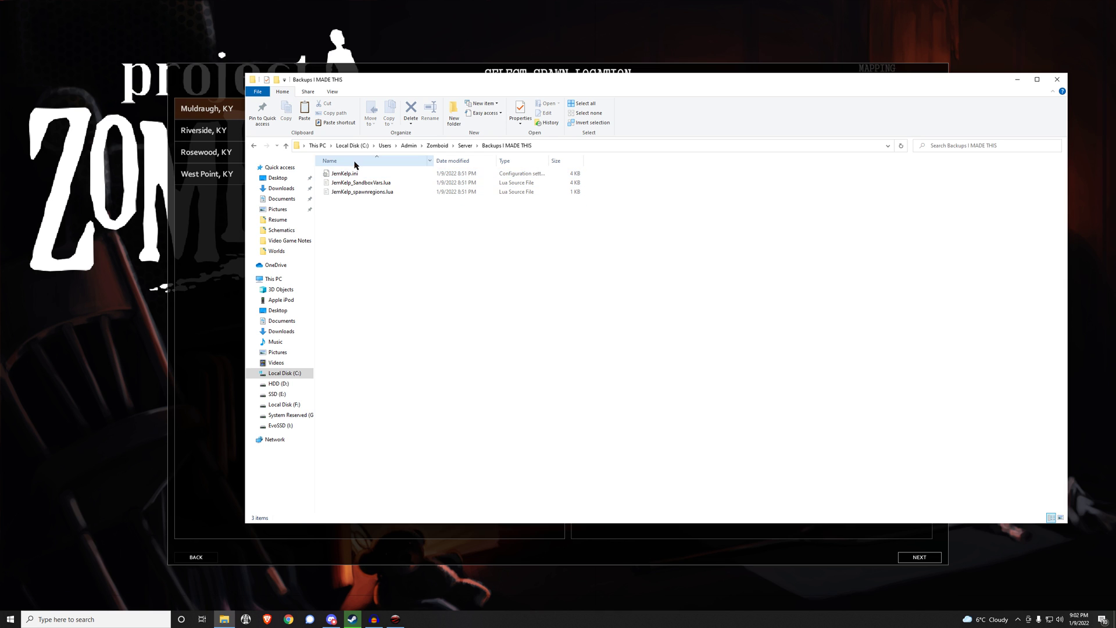
{"action": "left_click", "coordinate": [465, 146]}
{"action": "left_click", "coordinate": [437, 146]}
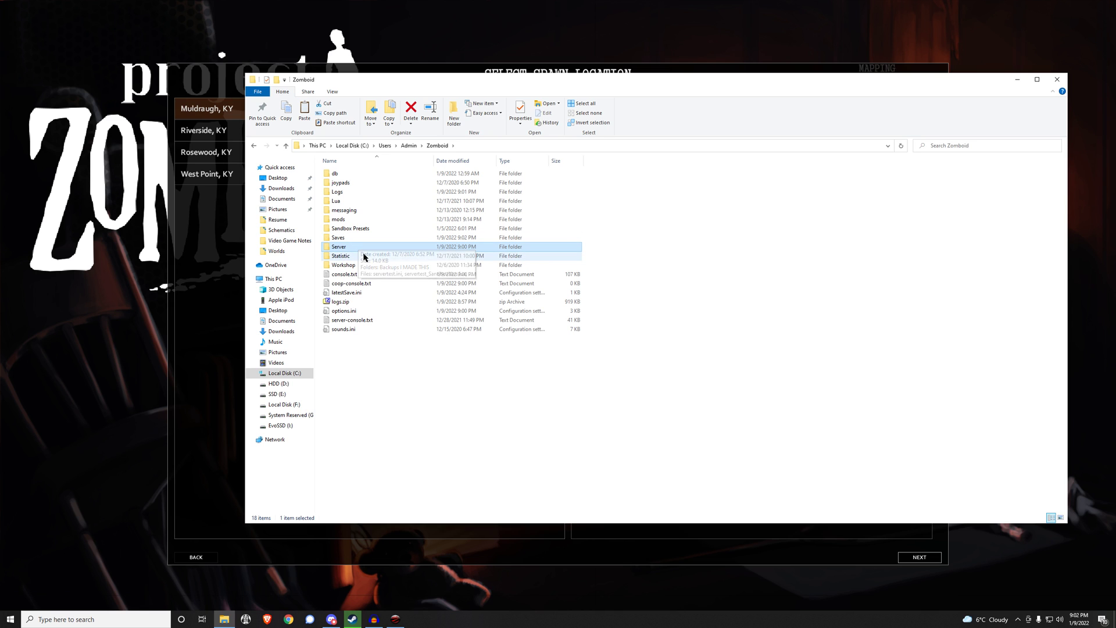
- Switch back to Project Zomboid and enter the server with Muldraugh, KY as spawn location and an Unemployed character without traits
{"action": "left_click", "coordinate": [226, 252]}
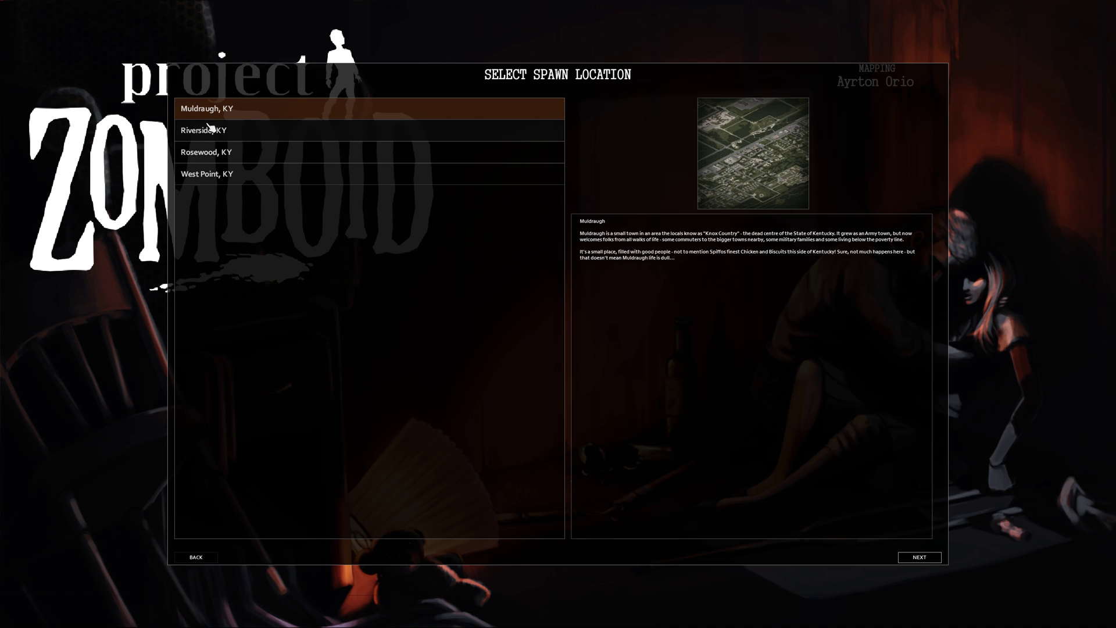
{"action": "left_click", "coordinate": [915, 558]}
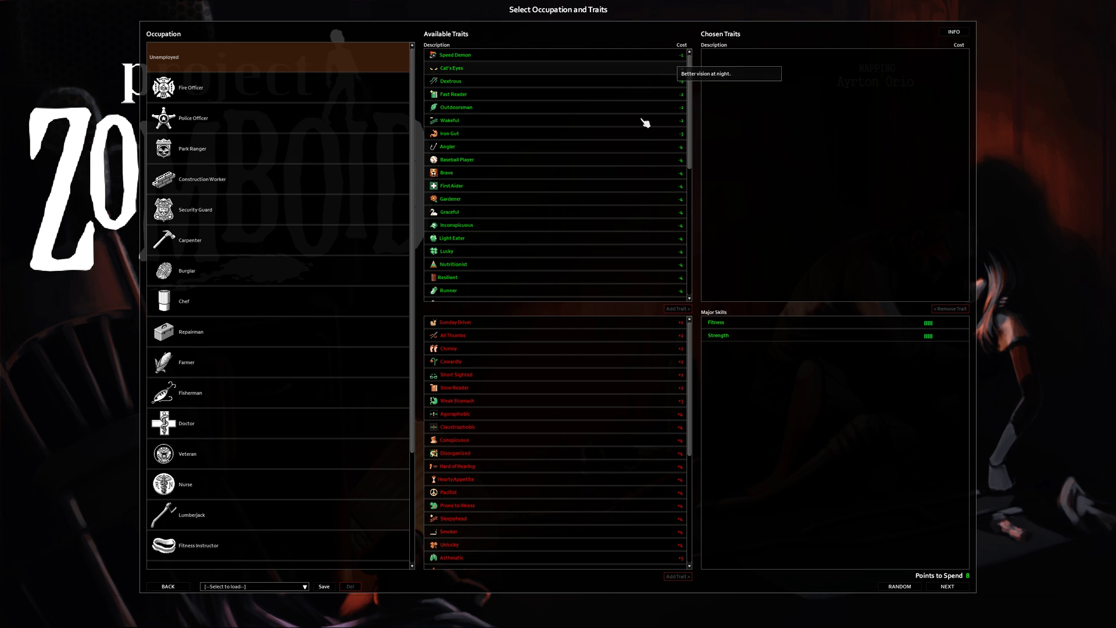
{"action": "left_click", "coordinate": [956, 587]}
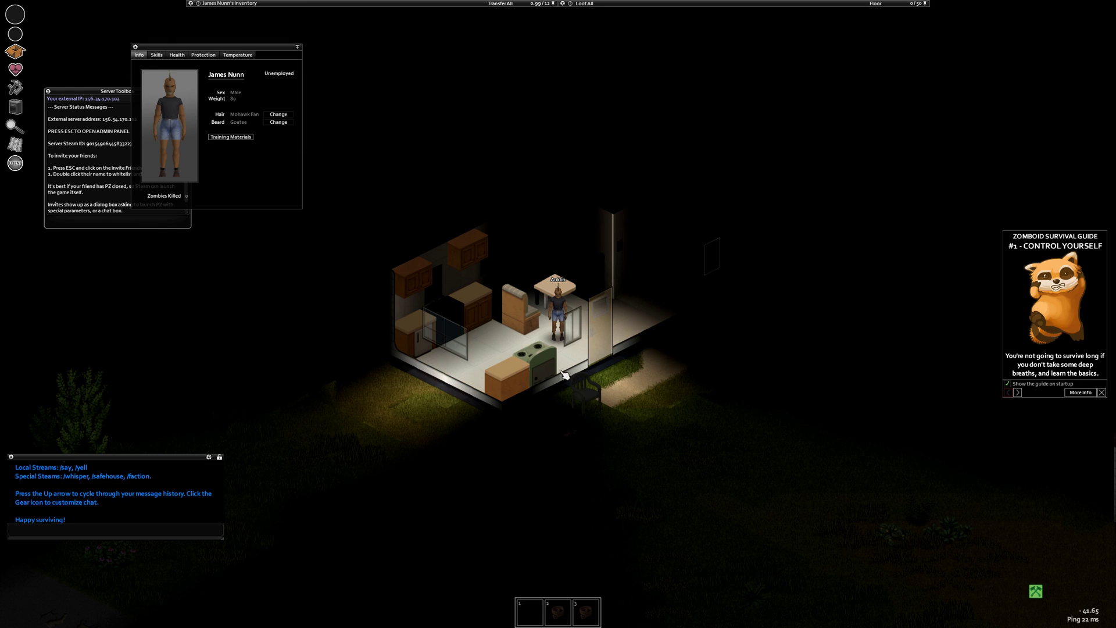
- View and close the user panel, and move the Server Toolbox window clear of the character info window
{"action": "scroll", "coordinate": [564, 372], "scroll_direction": "up", "scroll_amount": 1}
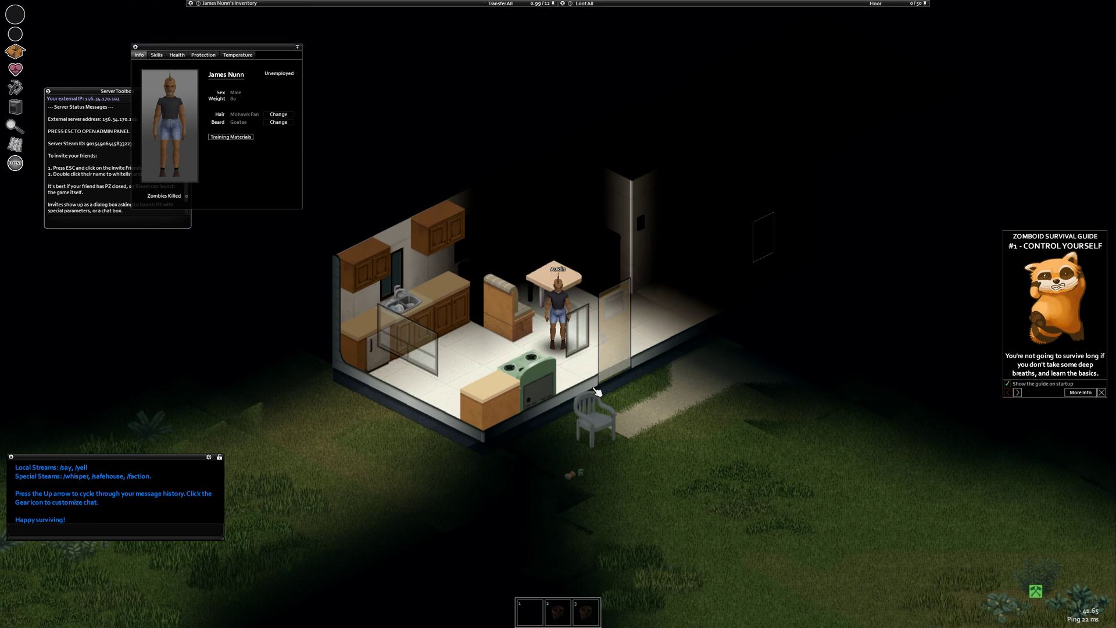
{"action": "left_click", "coordinate": [16, 163]}
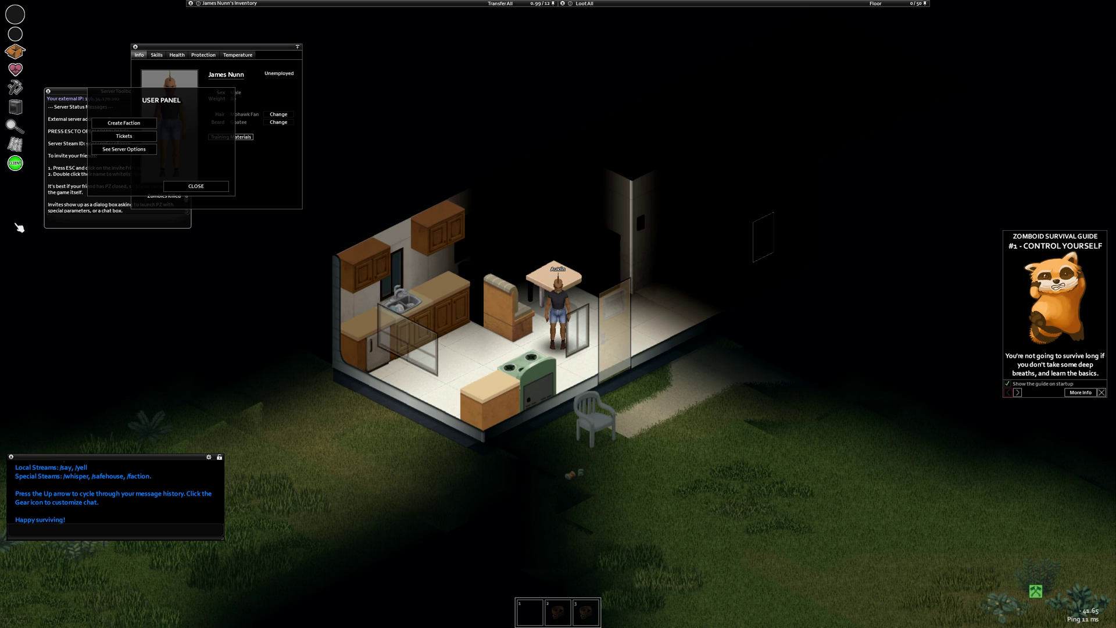
{"action": "left_click", "coordinate": [195, 186]}
{"action": "left_click_drag", "start_coordinate": [96, 91], "coordinate": [313, 309]}
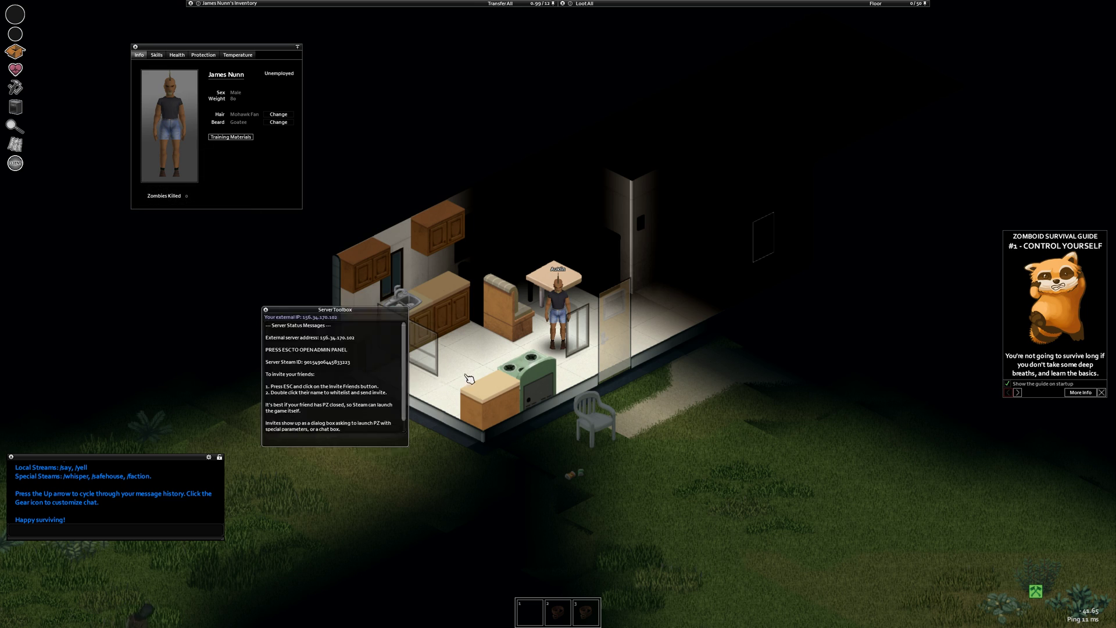
- Move the Server Toolbox window over the kitchen and close it
{"action": "left_click_drag", "start_coordinate": [470, 379], "coordinate": [470, 378]}
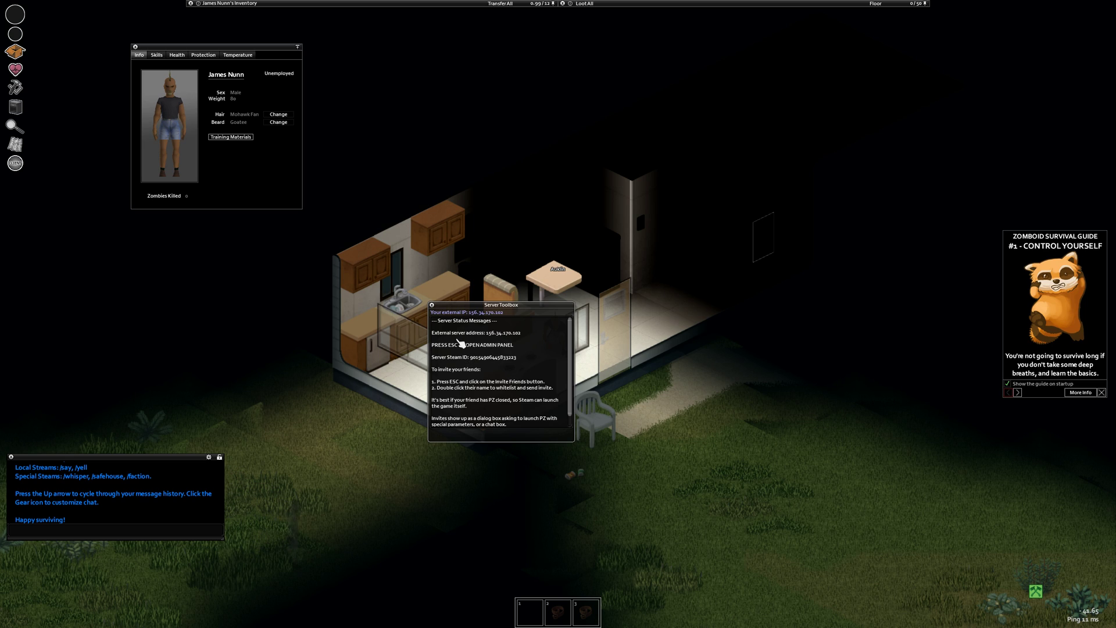
{"action": "left_click", "coordinate": [432, 306]}
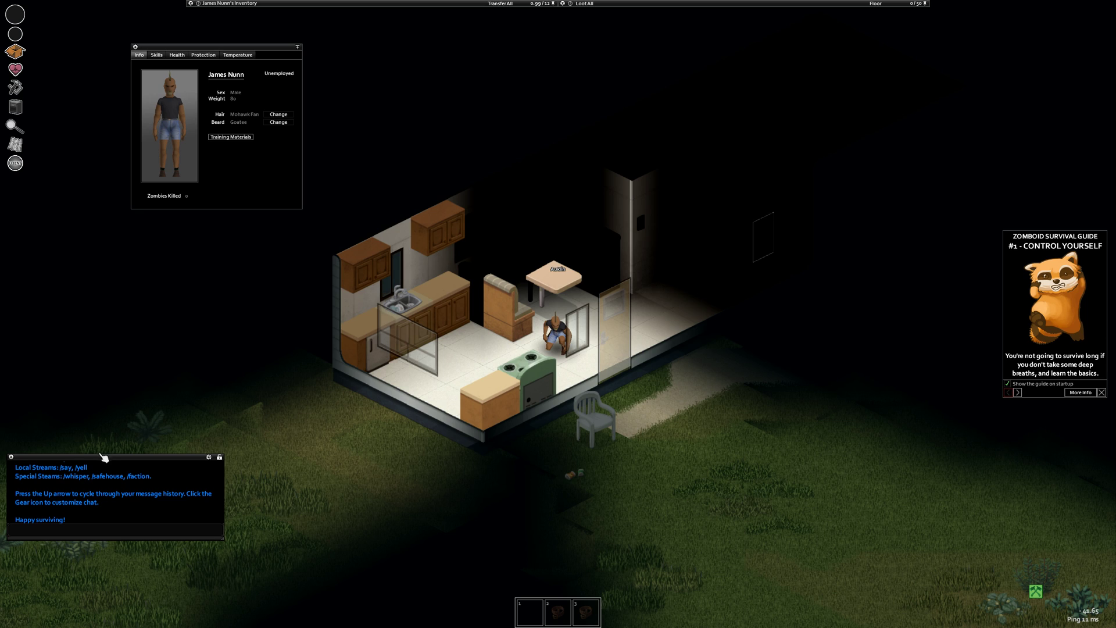
- Move the chat window slightly inward and grant the player admin access with /setaccesslevel, the player's own username and admin
{"action": "left_click_drag", "start_coordinate": [103, 458], "coordinate": [146, 486]}
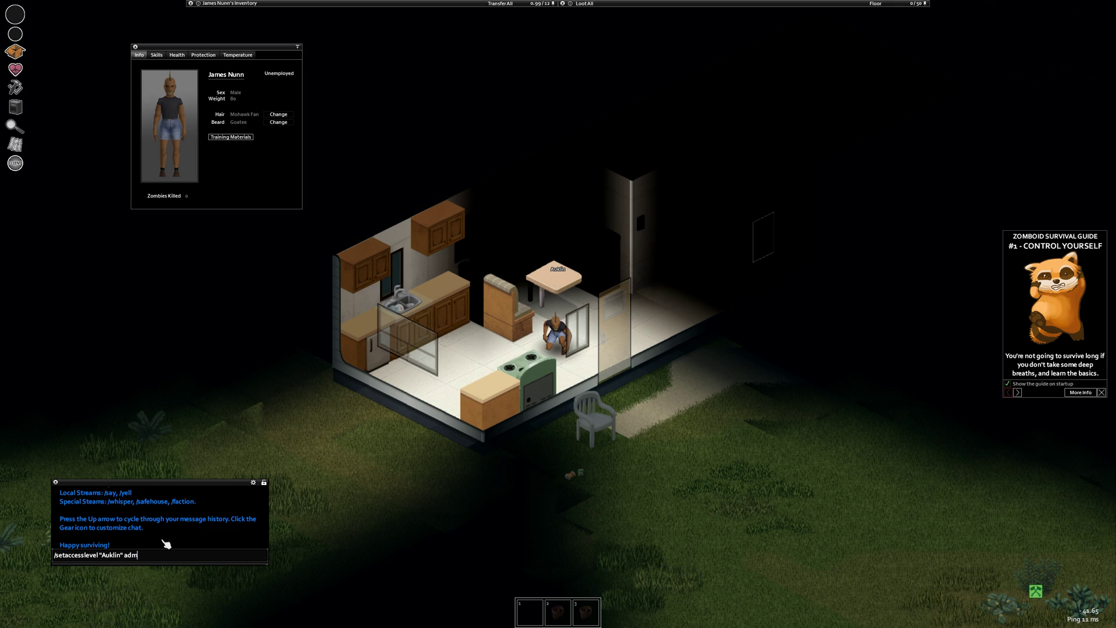
{"action": "key", "text": "Return"}
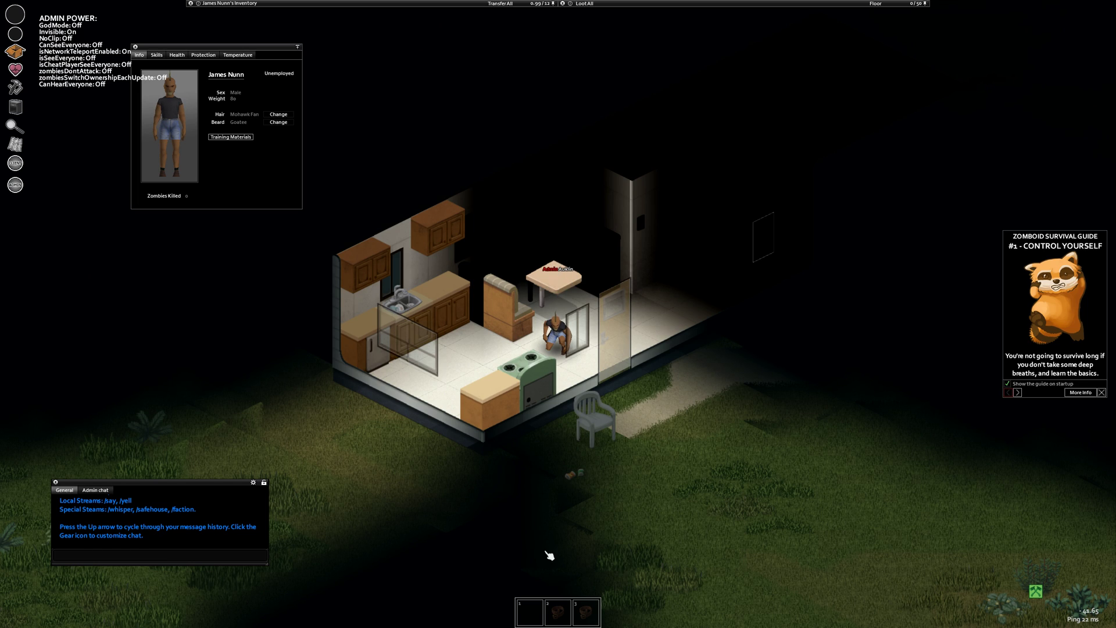
- Look over the options in the Admin Panel and close it
{"action": "left_click", "coordinate": [16, 186]}
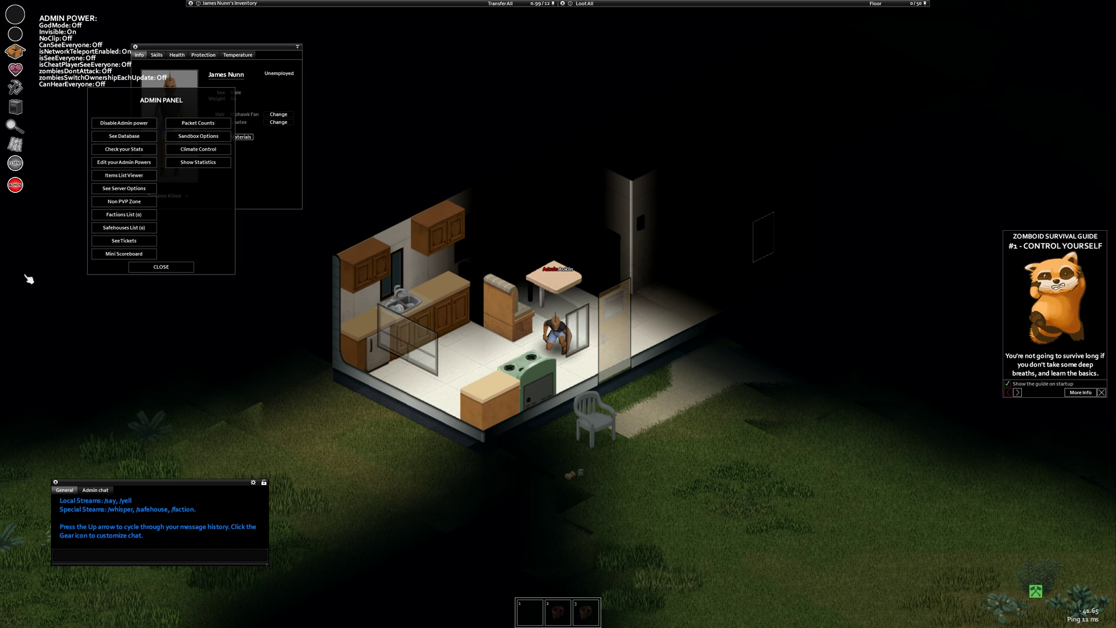
{"action": "left_click", "coordinate": [156, 267]}
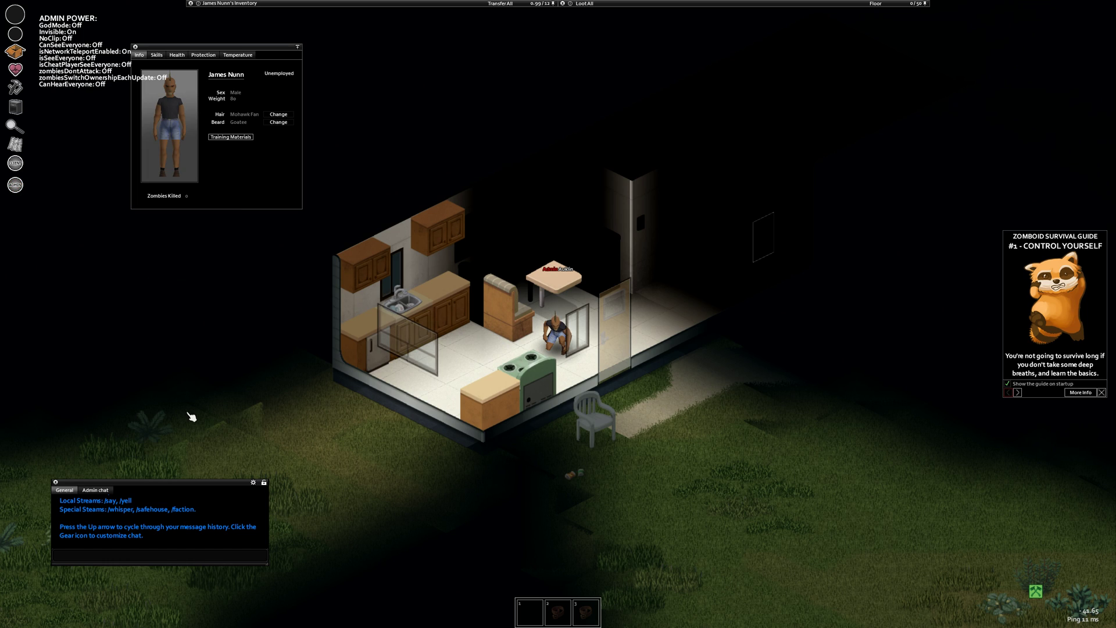
{"action": "left_click", "coordinate": [16, 188]}
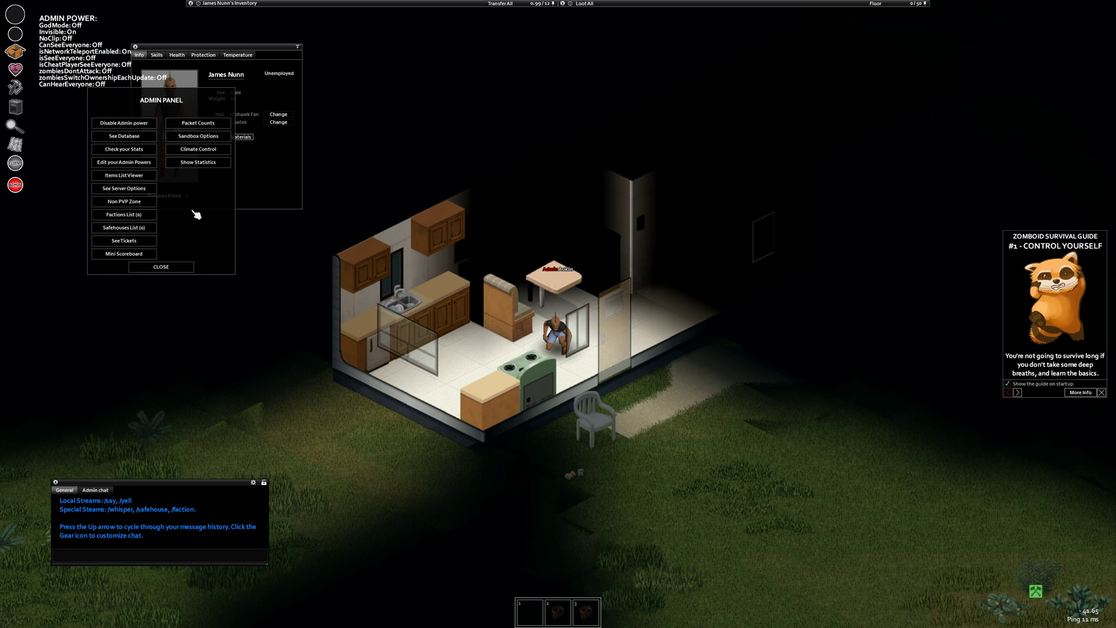
{"action": "left_click", "coordinate": [161, 267]}
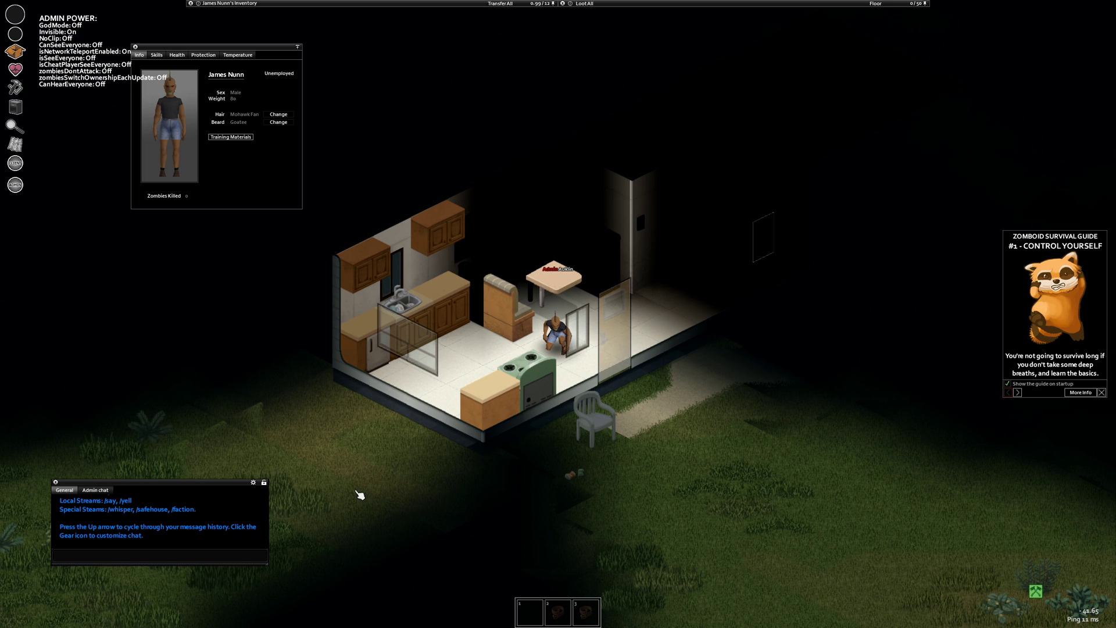
- Check the connected players list and its moderation options, and return to the game
{"action": "key", "text": "Escape"}
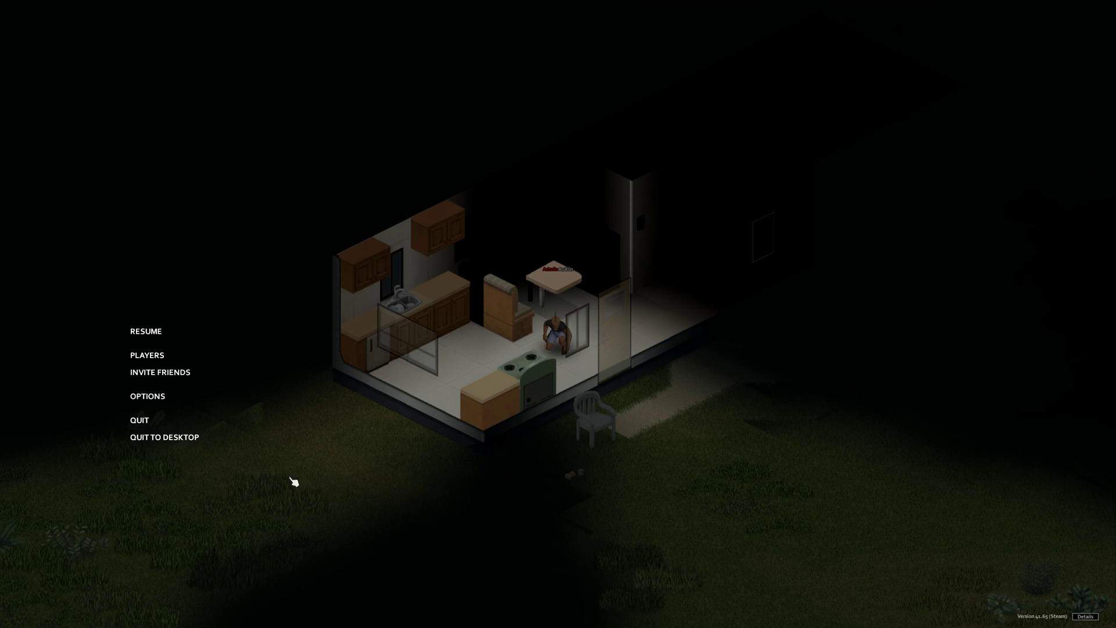
{"action": "left_click", "coordinate": [145, 357]}
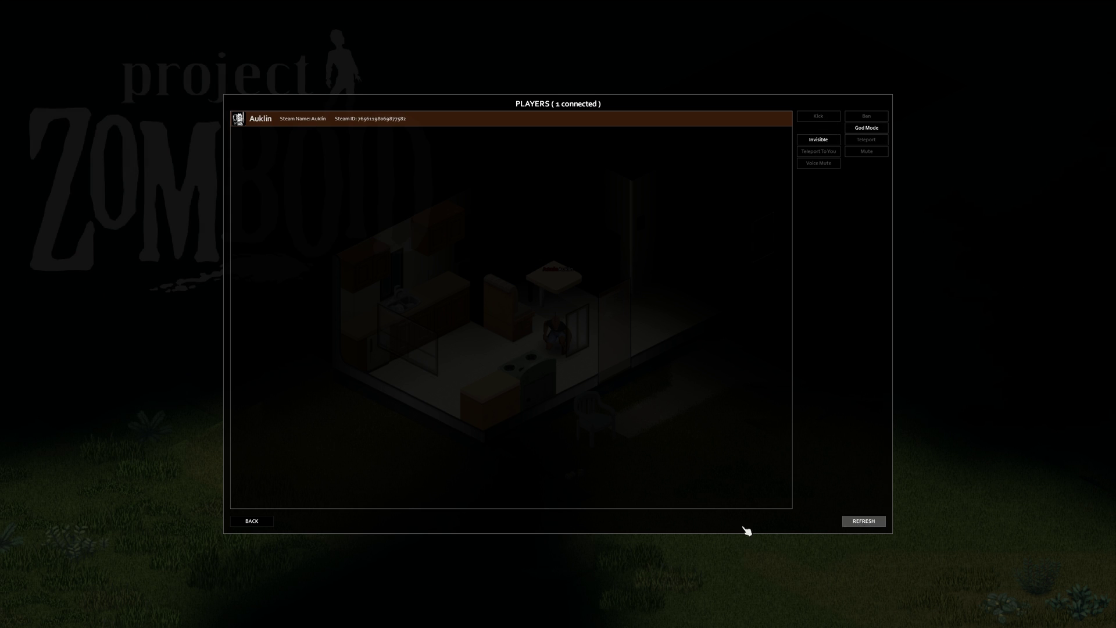
{"action": "left_click", "coordinate": [253, 525]}
{"action": "key", "text": "Escape"}
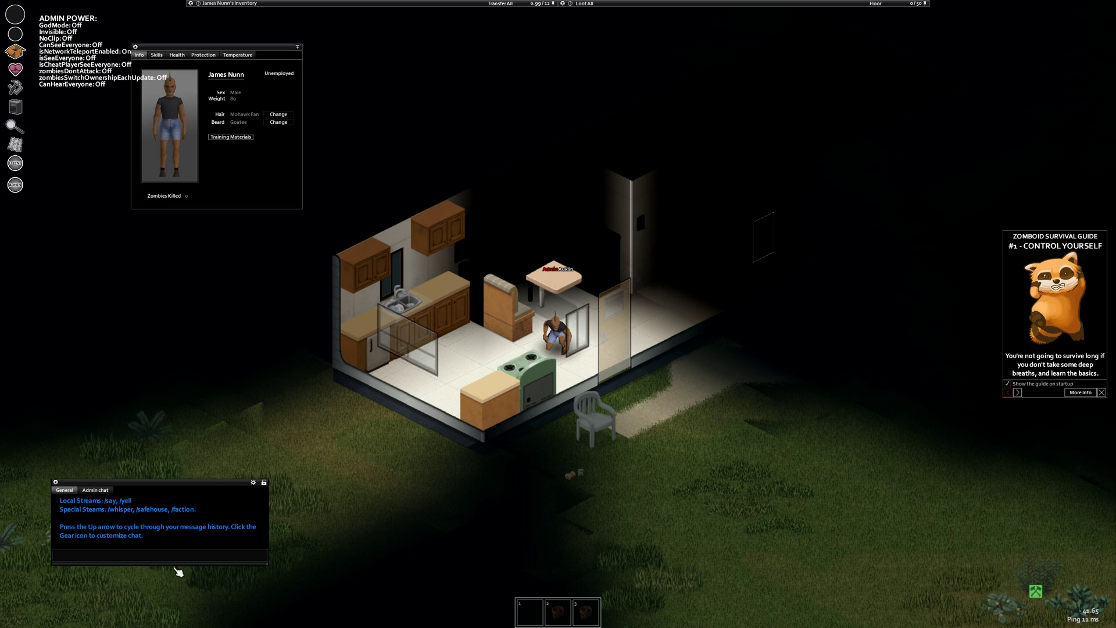
- Extend the chat window downward and turn on invisibility for the own player in the Players list
{"action": "left_click_drag", "start_coordinate": [269, 570], "coordinate": [271, 617]}
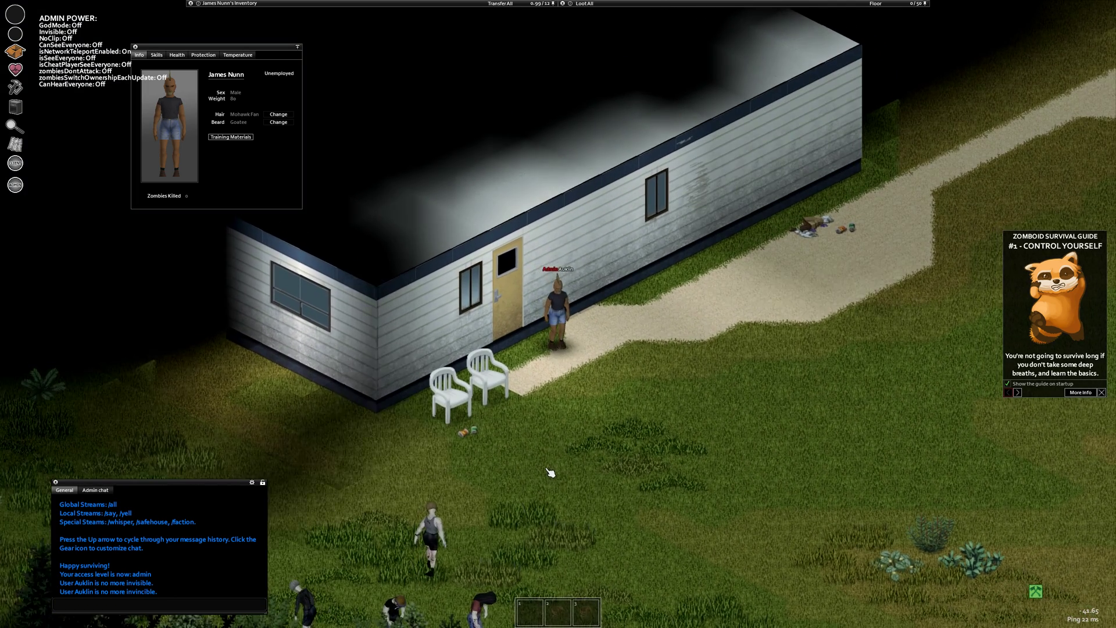
{"action": "key", "text": "w"}
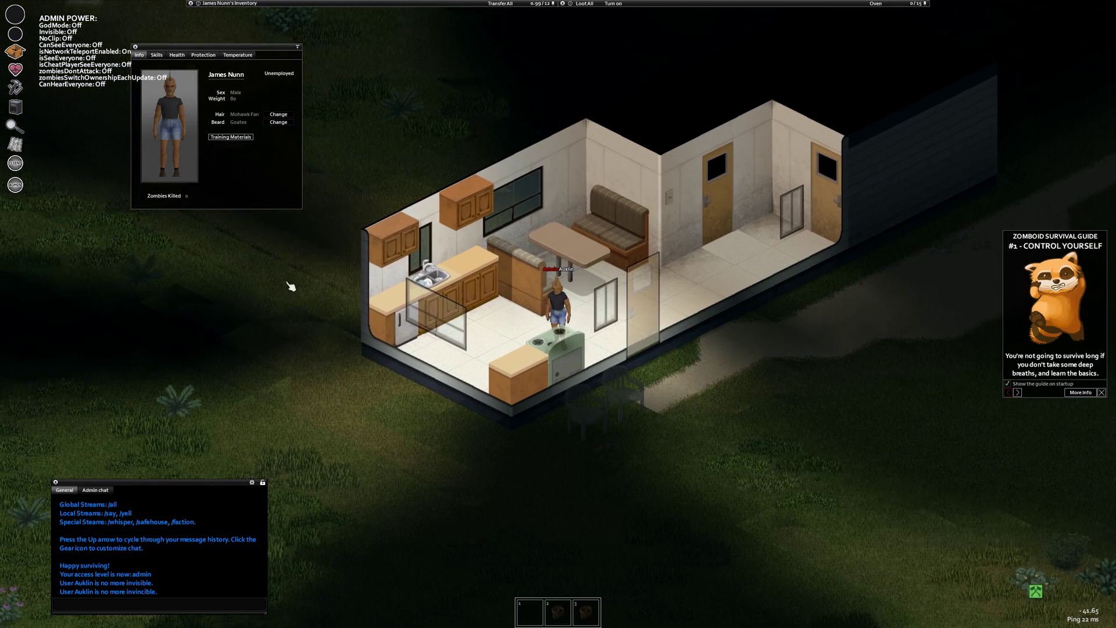
{"action": "key", "text": "Escape"}
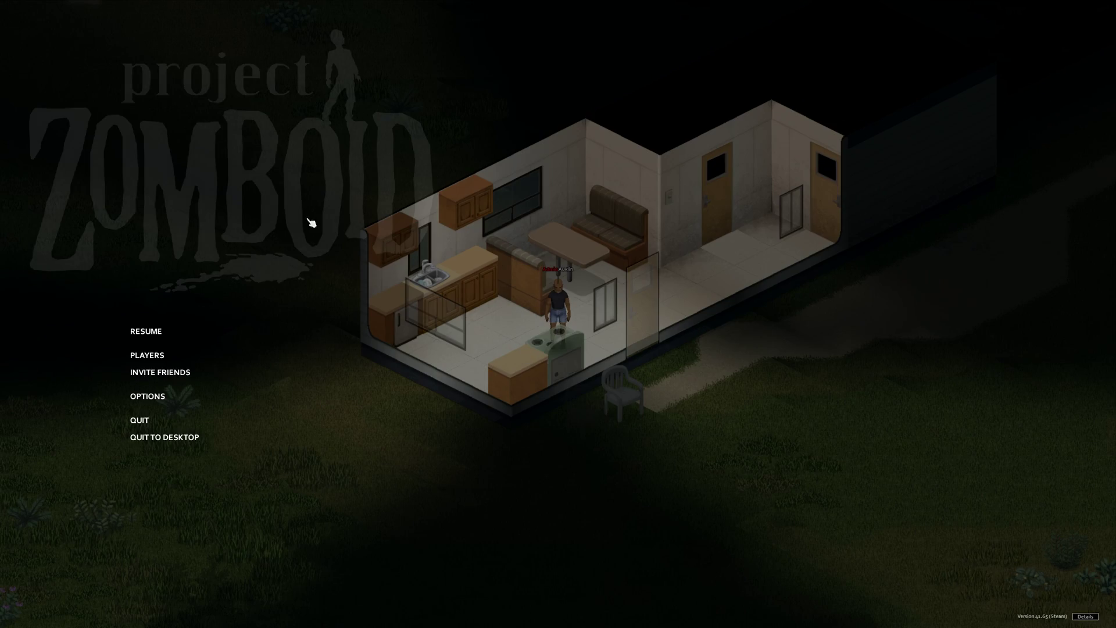
{"action": "left_click", "coordinate": [285, 355]}
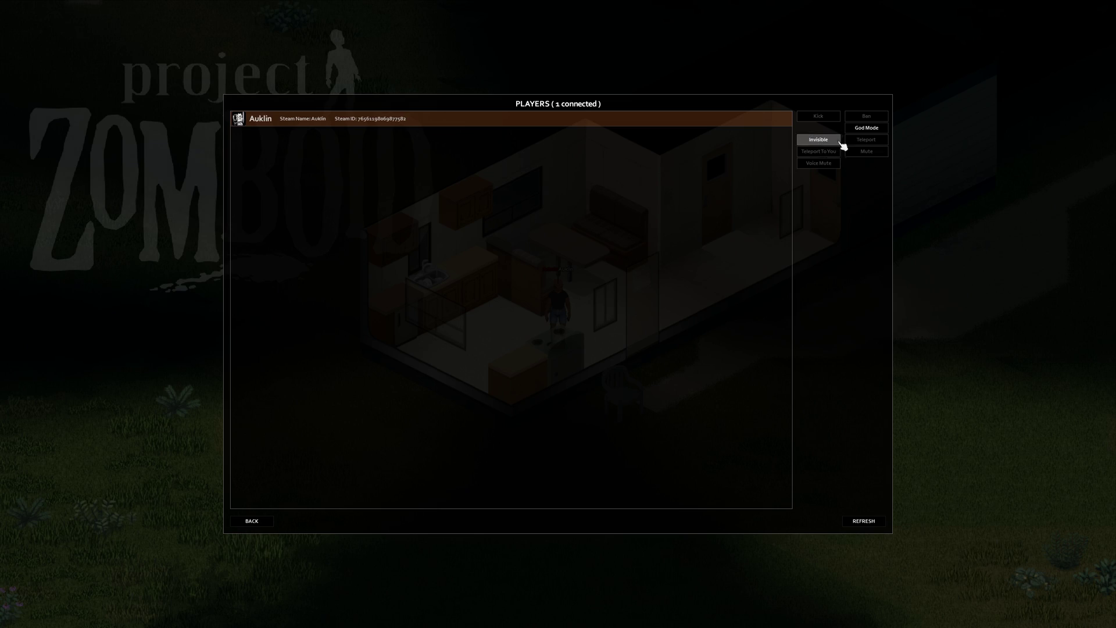
{"action": "key", "text": "Escape"}
- Walk the character out of the trailer past the zombies and onto the grass beside the path
{"action": "key", "text": "d"}
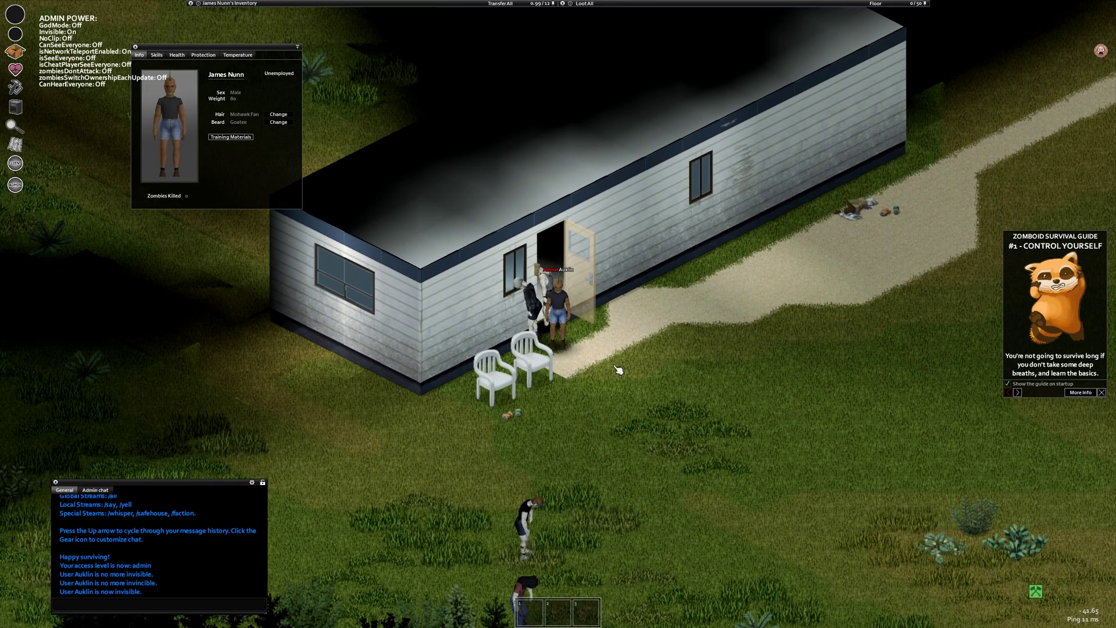
{"action": "key", "text": "d"}
{"action": "key", "text": "d"}
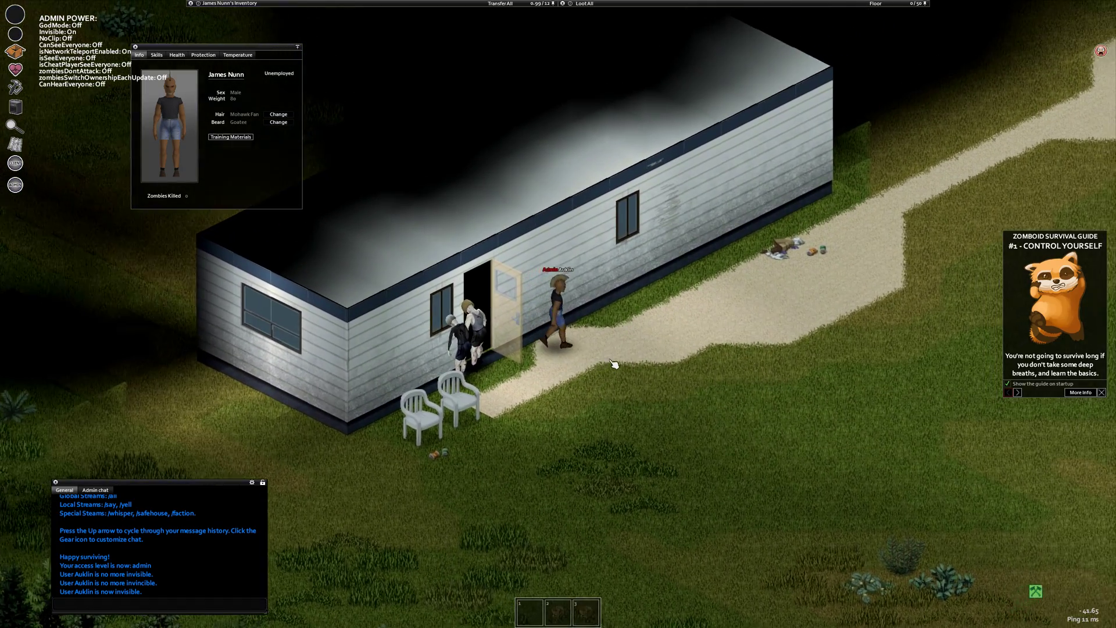
{"action": "key", "text": "d"}
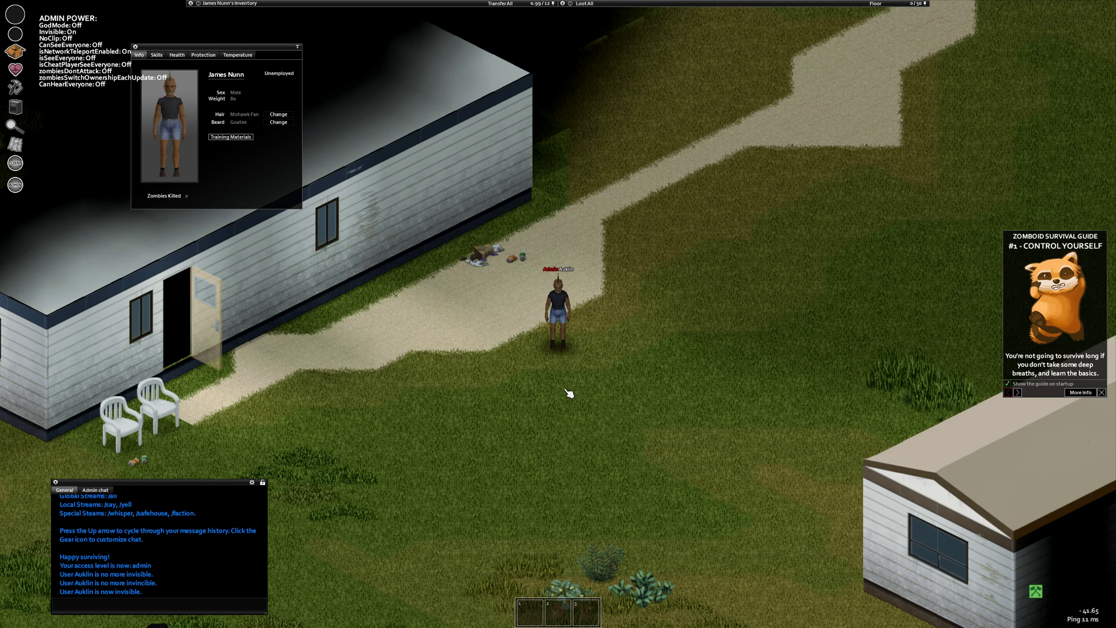
{"action": "key", "text": "s"}
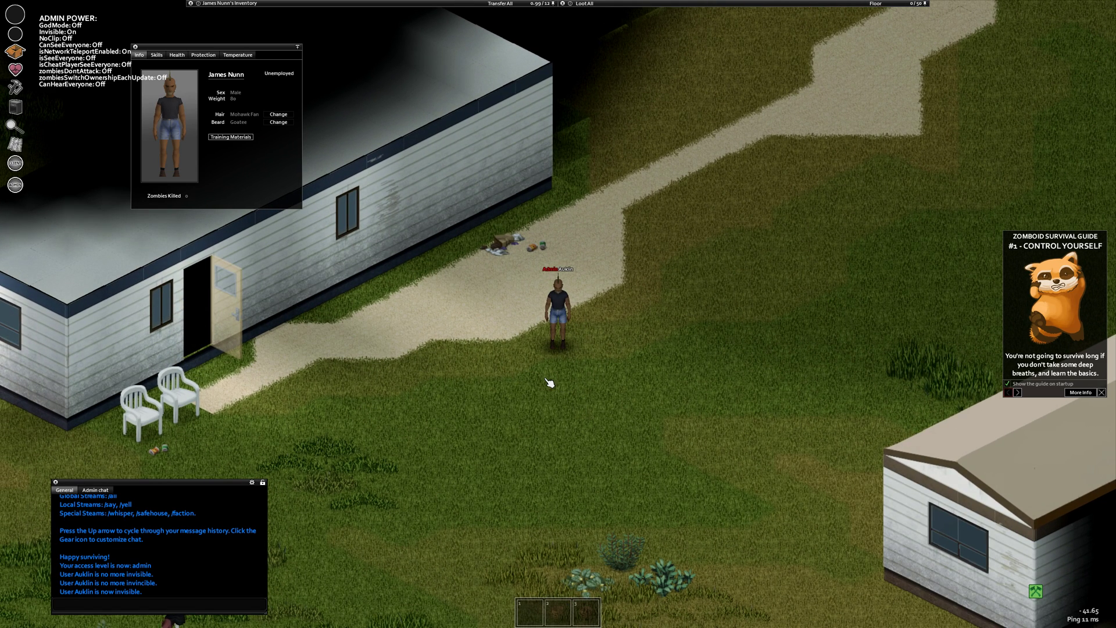
{"action": "key", "text": "s"}
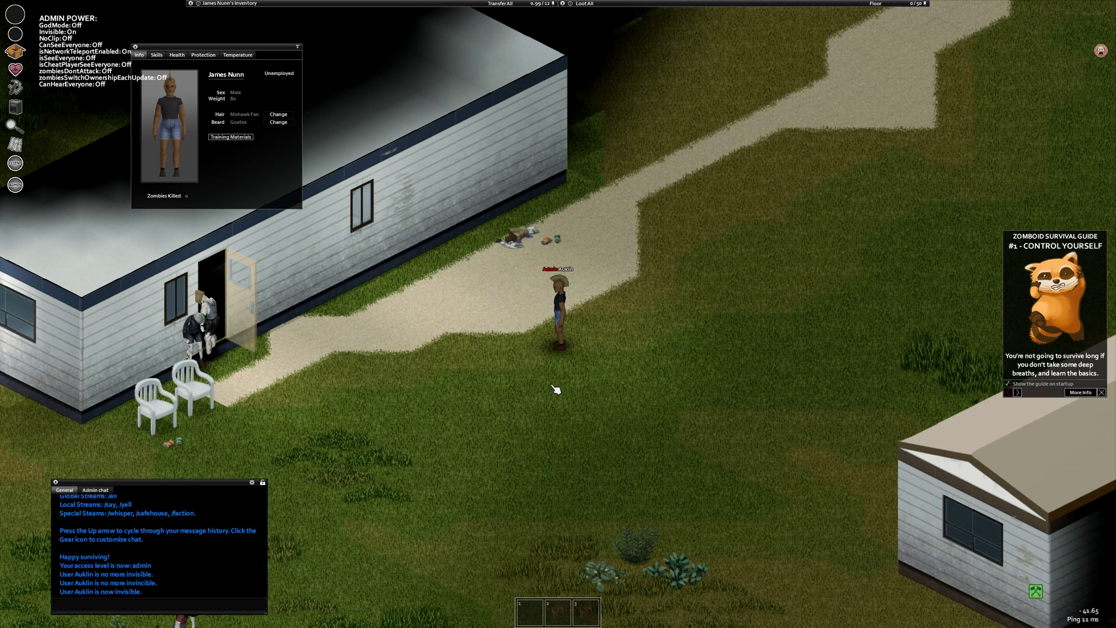
- Walk the character past the neighbouring trailer to the roadside near the parked vehicles
{"action": "scroll", "coordinate": [610, 414], "scroll_direction": "down", "scroll_amount": 4}
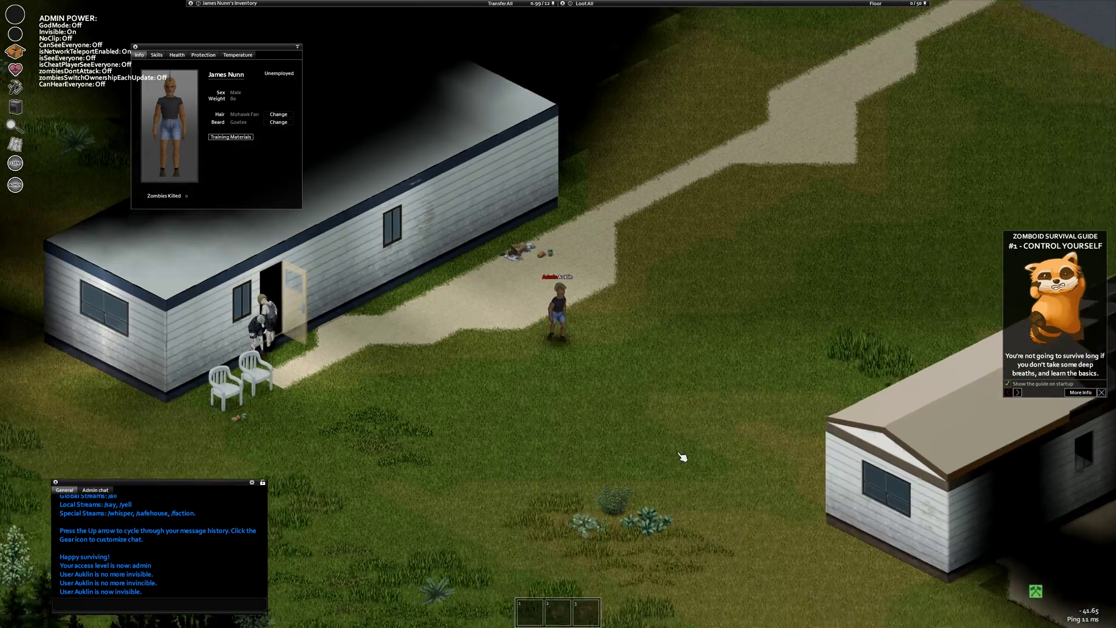
{"action": "key", "text": "d"}
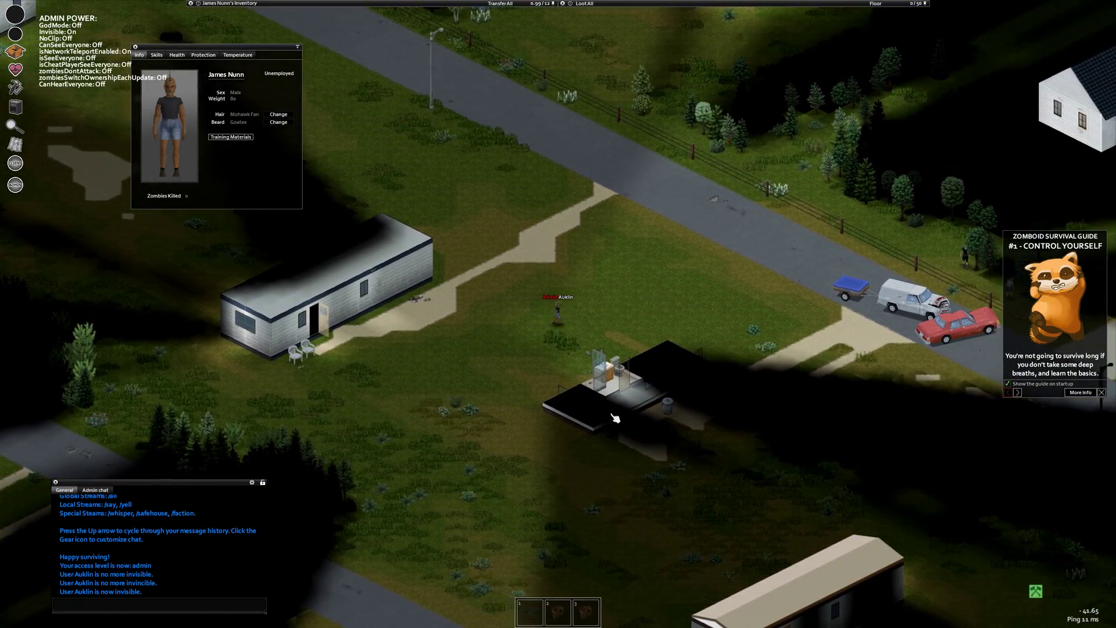
{"action": "scroll", "coordinate": [615, 417], "scroll_direction": "up", "scroll_amount": 3}
{"action": "key", "text": "d"}
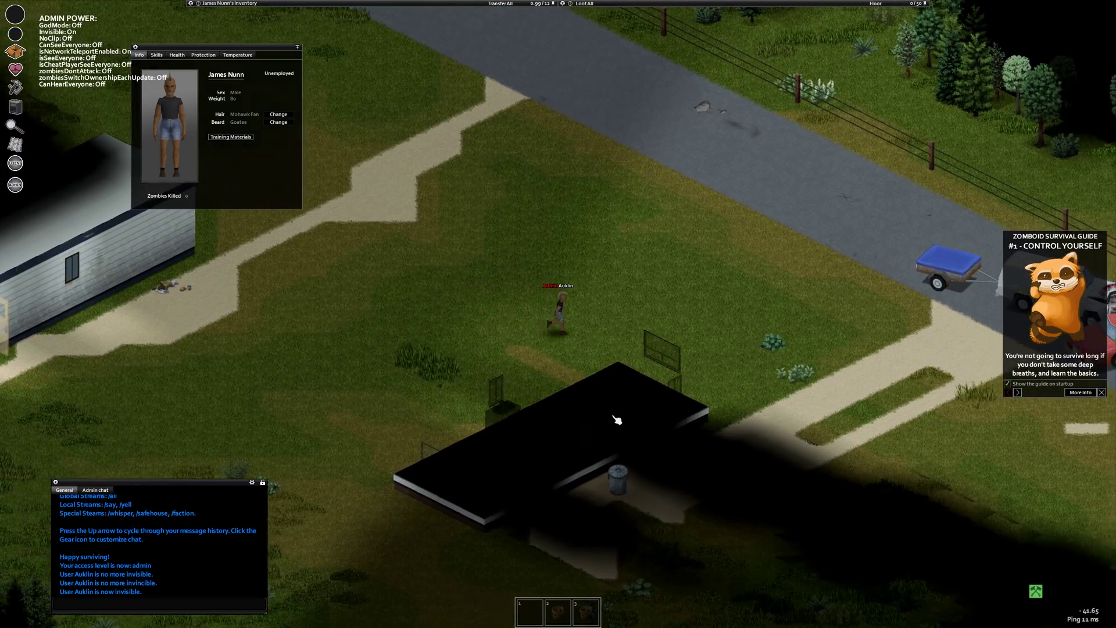
{"action": "scroll", "coordinate": [618, 419], "scroll_direction": "down", "scroll_amount": 3}
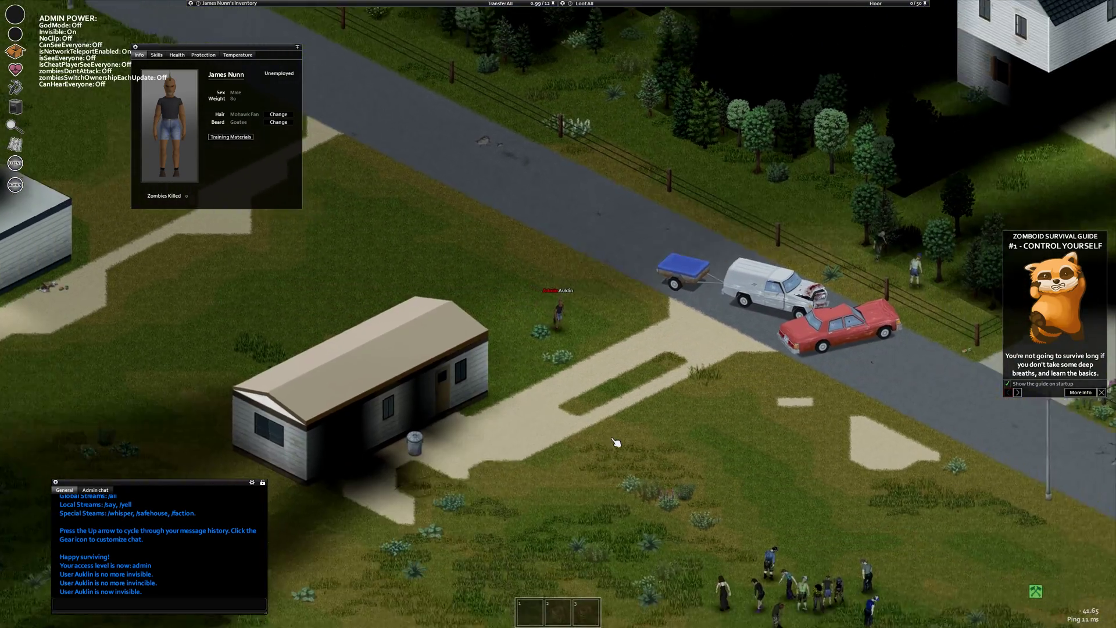
{"action": "key", "text": "d"}
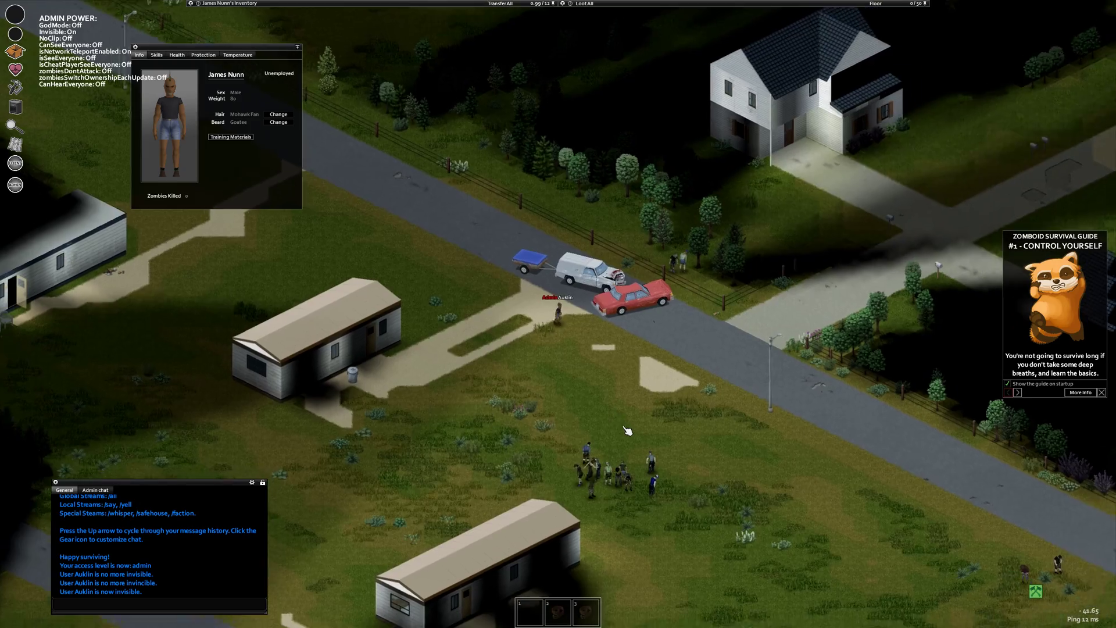
{"action": "key", "text": "d"}
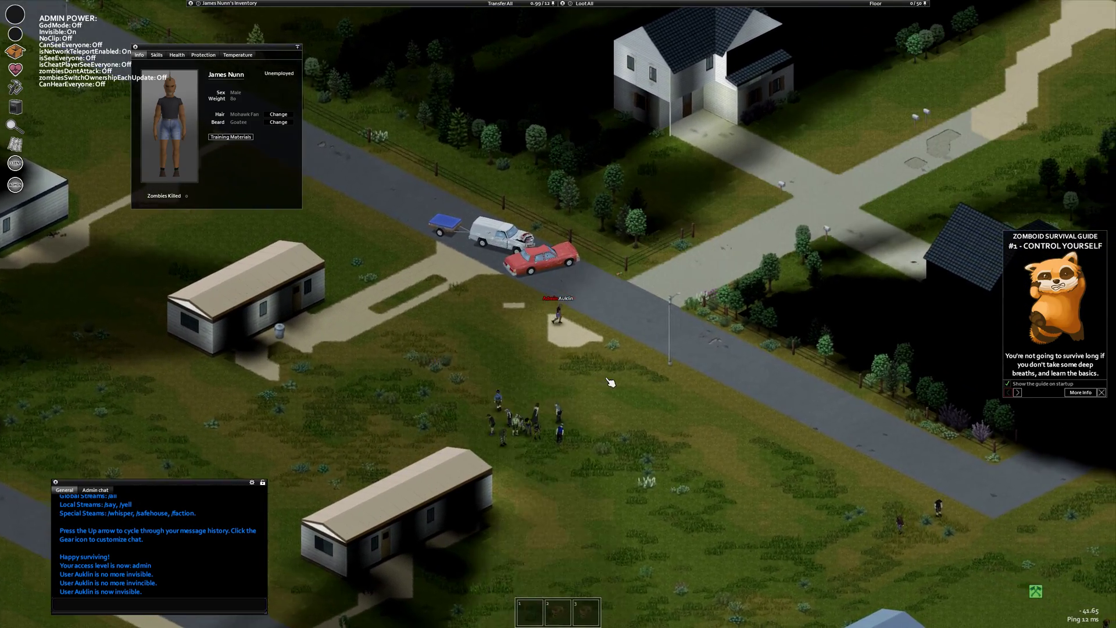
- Inspect the red car's part conditions in Vehicle Mechanics and walk the character back onto the grass beside the road
{"action": "scroll", "coordinate": [598, 368], "scroll_direction": "up", "scroll_amount": 4}
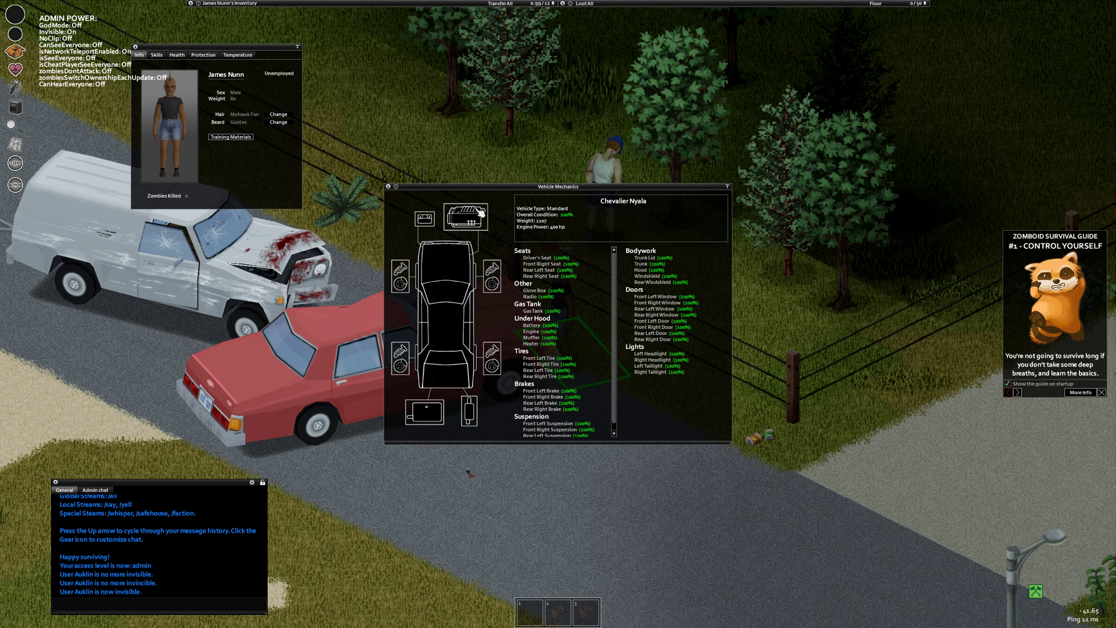
{"action": "key", "text": "s"}
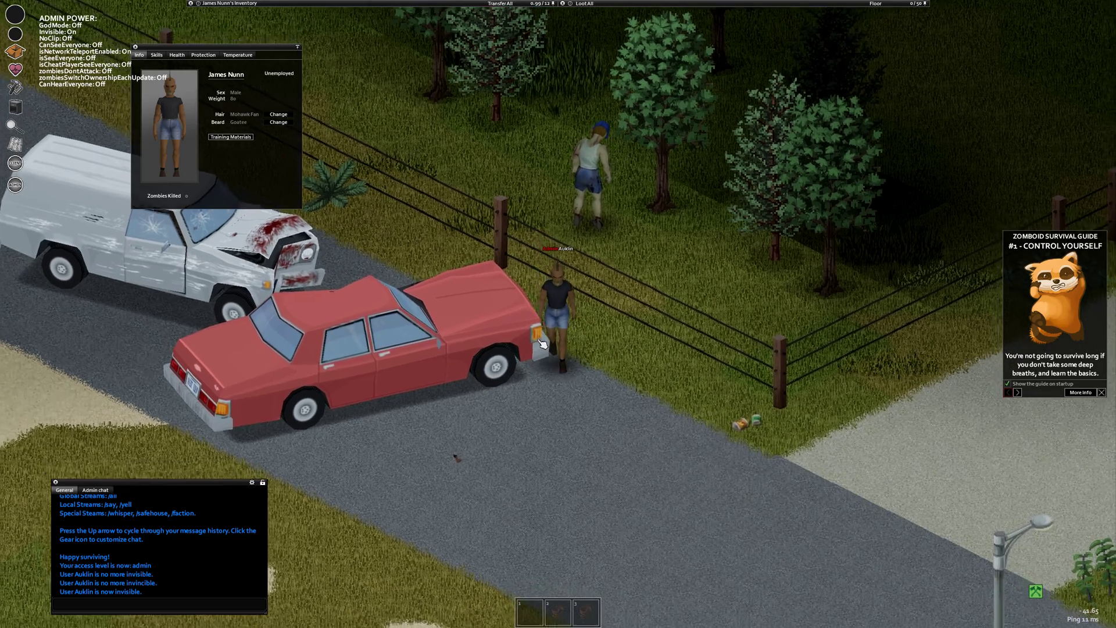
{"action": "scroll", "coordinate": [540, 334], "scroll_direction": "down", "scroll_amount": 2}
{"action": "scroll", "coordinate": [537, 333], "scroll_direction": "down", "scroll_amount": 2}
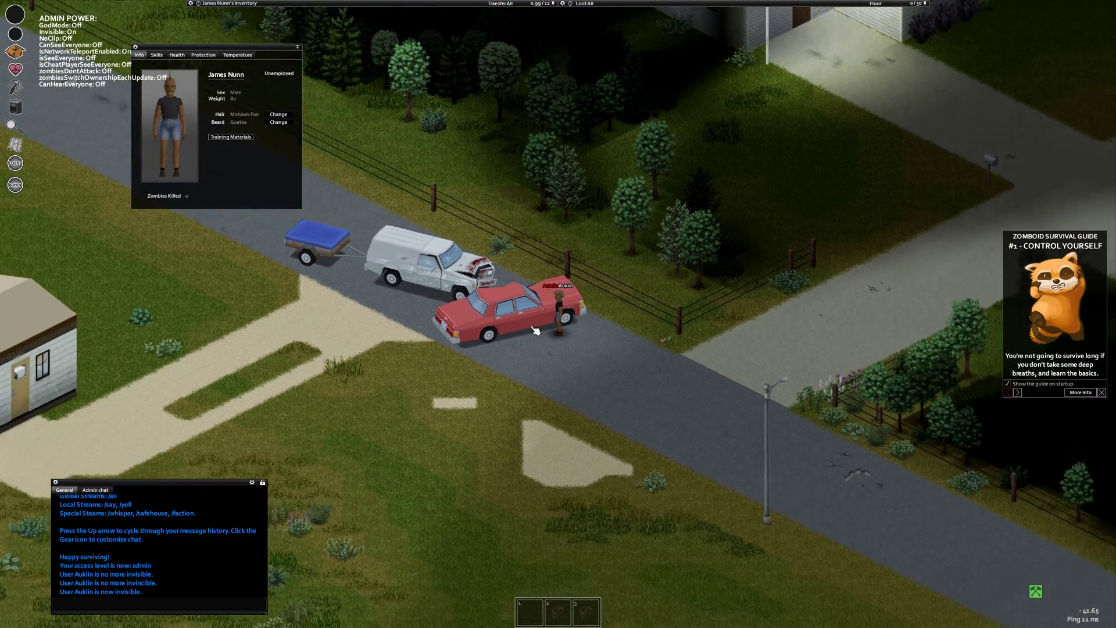
{"action": "scroll", "coordinate": [535, 330], "scroll_direction": "up", "scroll_amount": 4}
{"action": "key", "text": "s"}
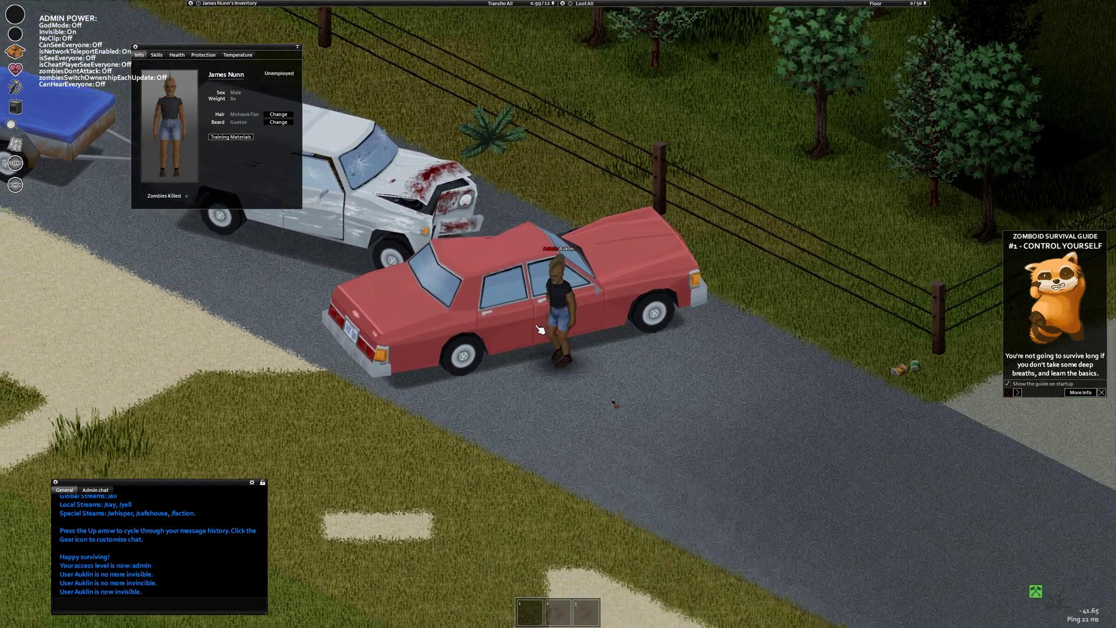
{"action": "scroll", "coordinate": [538, 317], "scroll_direction": "down", "scroll_amount": 2}
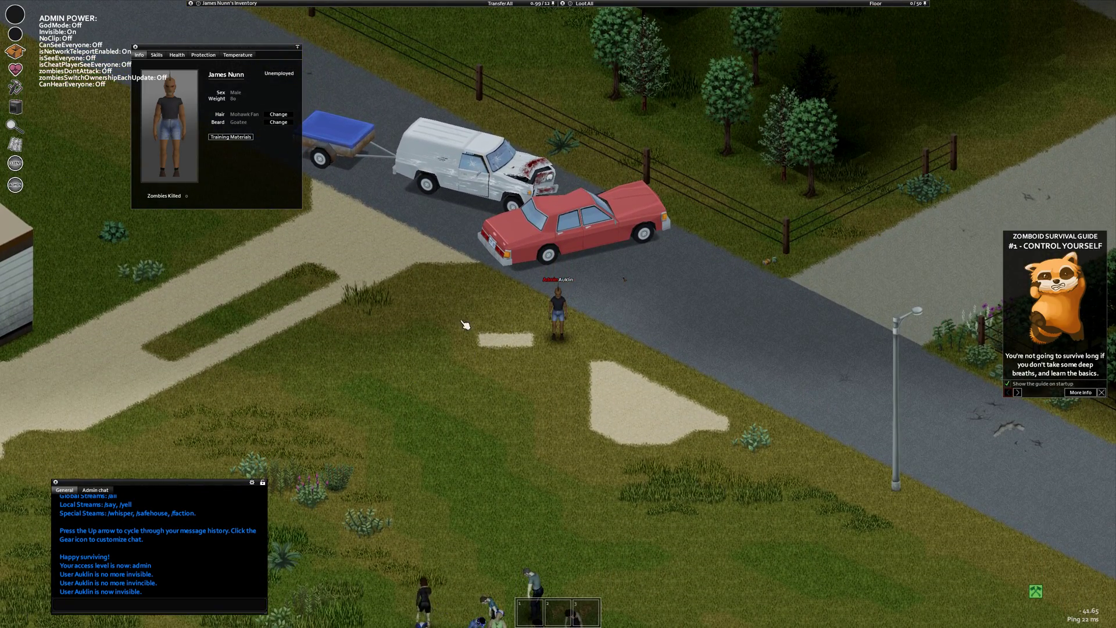
{"action": "key", "text": "a"}
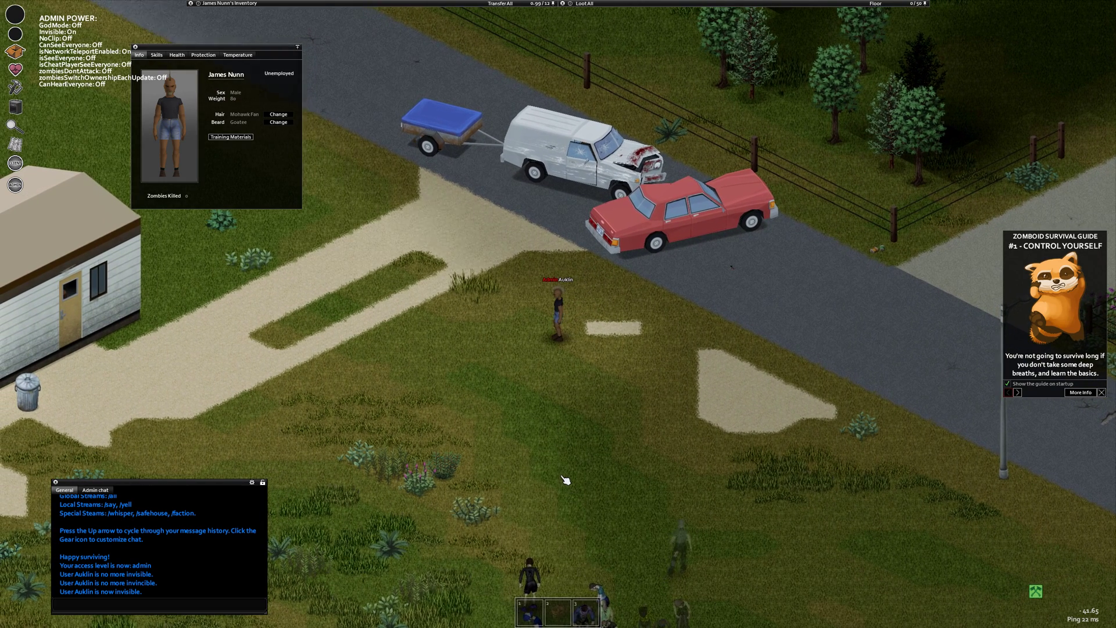
{"action": "right_click", "coordinate": [362, 337]}
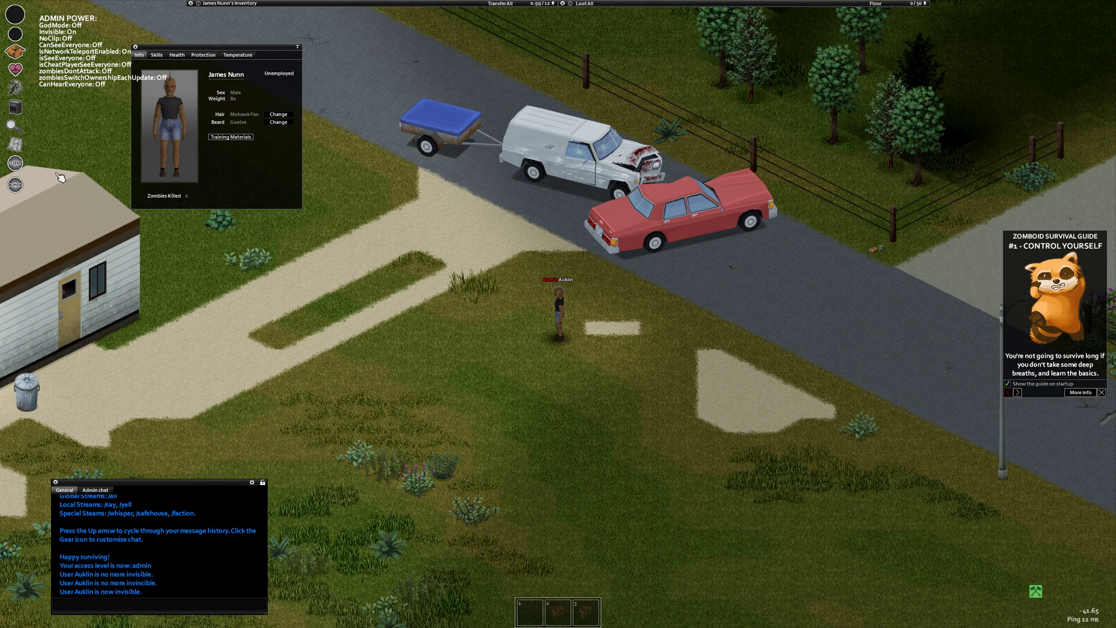
- Open the own player's stats from the Admin Panel and move the Player Stats window clear of it
{"action": "left_click", "coordinate": [16, 185]}
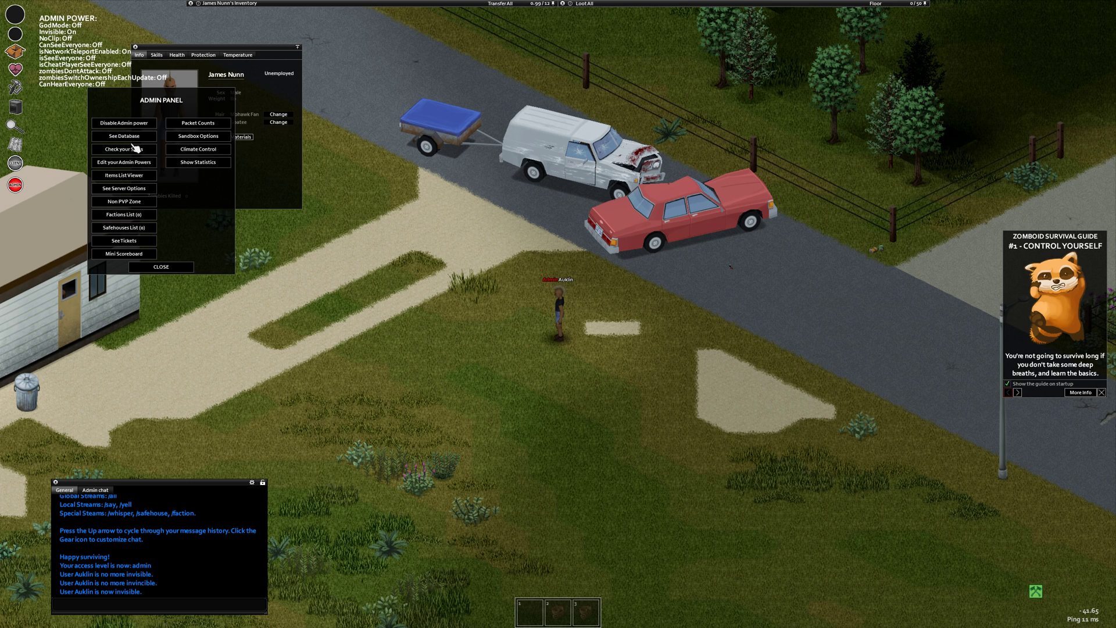
{"action": "left_click", "coordinate": [132, 152]}
{"action": "left_click_drag", "start_coordinate": [226, 46], "coordinate": [463, 163]}
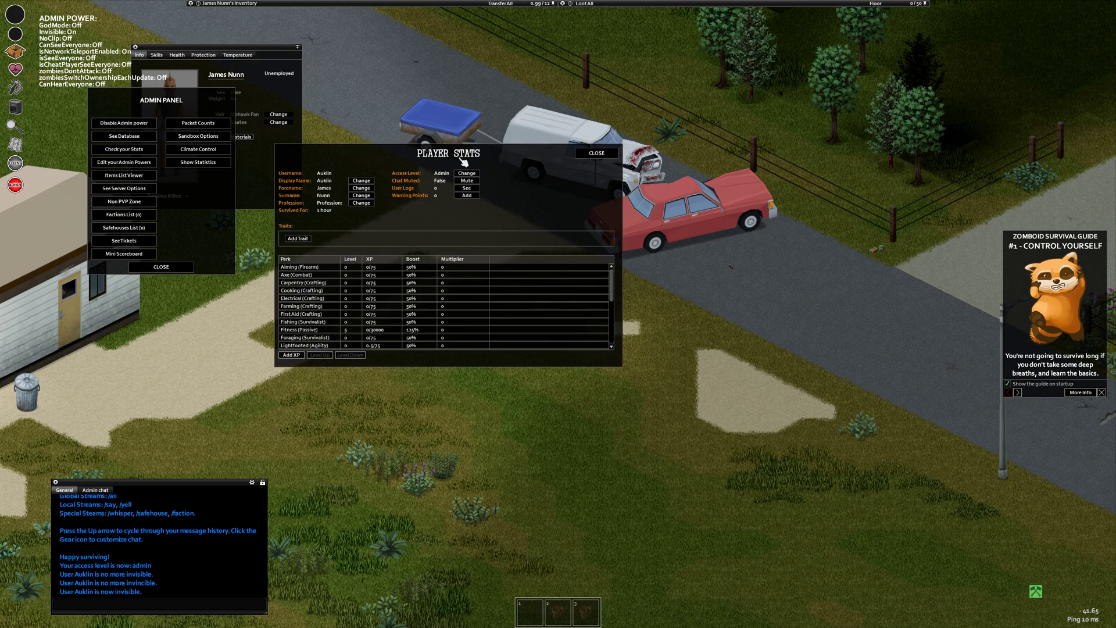
- Review the perk list in Player Stats, select the Maintenance perk to examine its level controls, and close the window
{"action": "scroll", "coordinate": [427, 295], "scroll_direction": "down", "scroll_amount": 2}
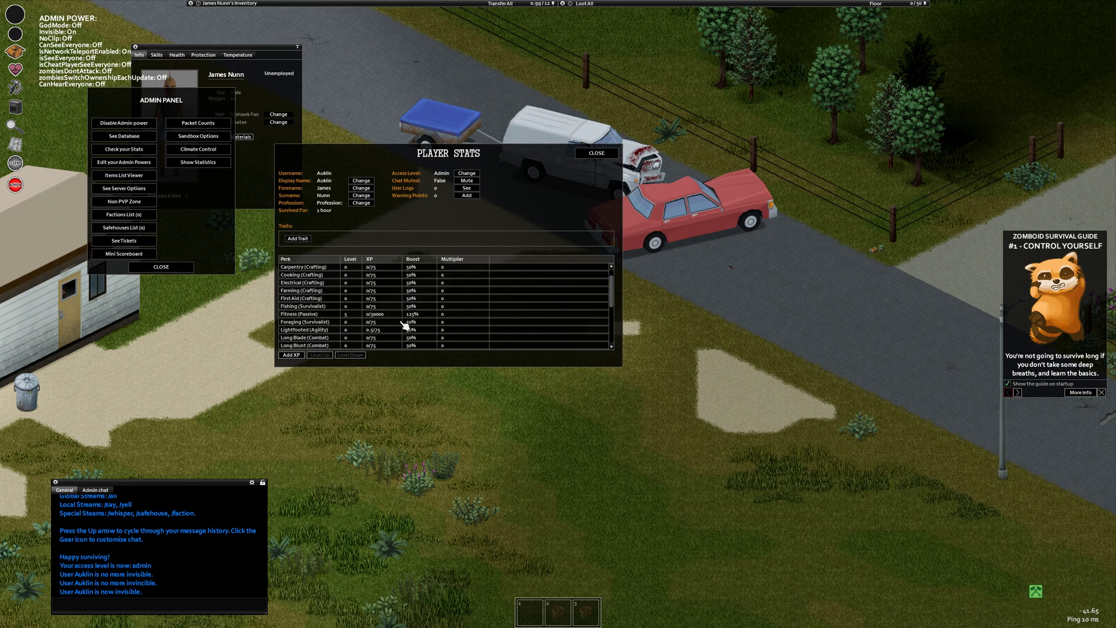
{"action": "left_click_drag", "start_coordinate": [430, 155], "coordinate": [600, 224]}
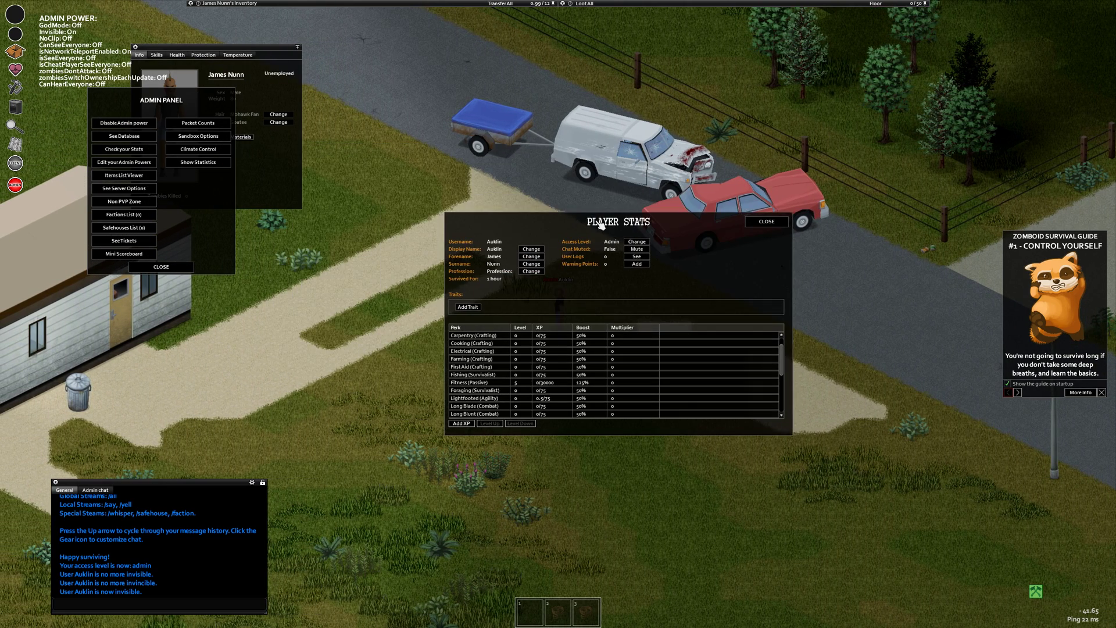
{"action": "scroll", "coordinate": [517, 378], "scroll_direction": "down", "scroll_amount": 4}
{"action": "left_click", "coordinate": [480, 393]}
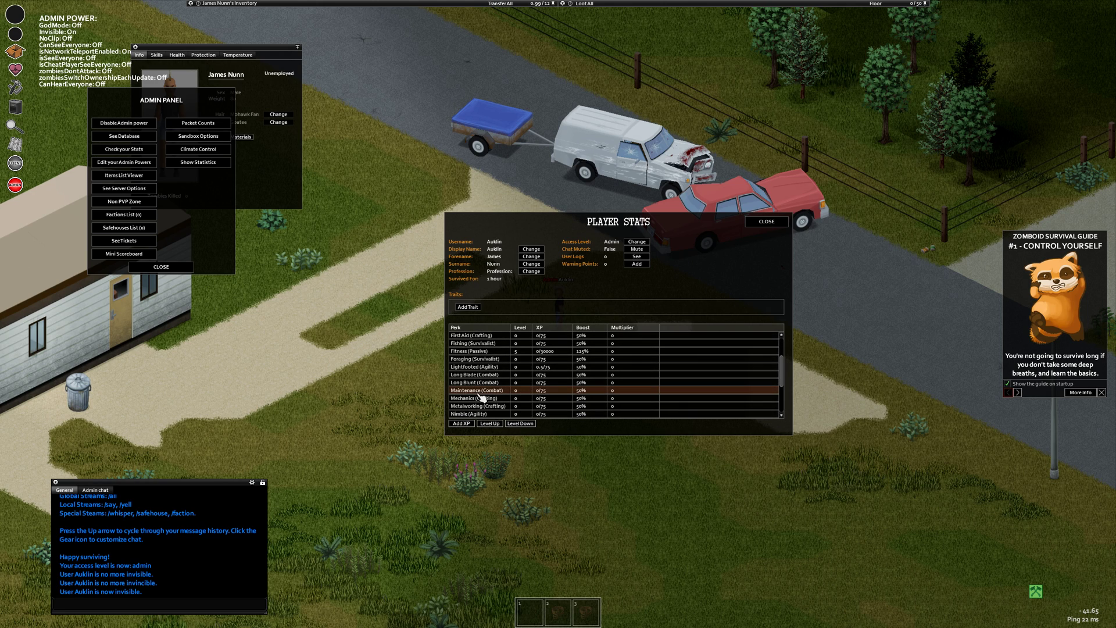
{"action": "left_click_drag", "start_coordinate": [504, 431], "coordinate": [503, 430]}
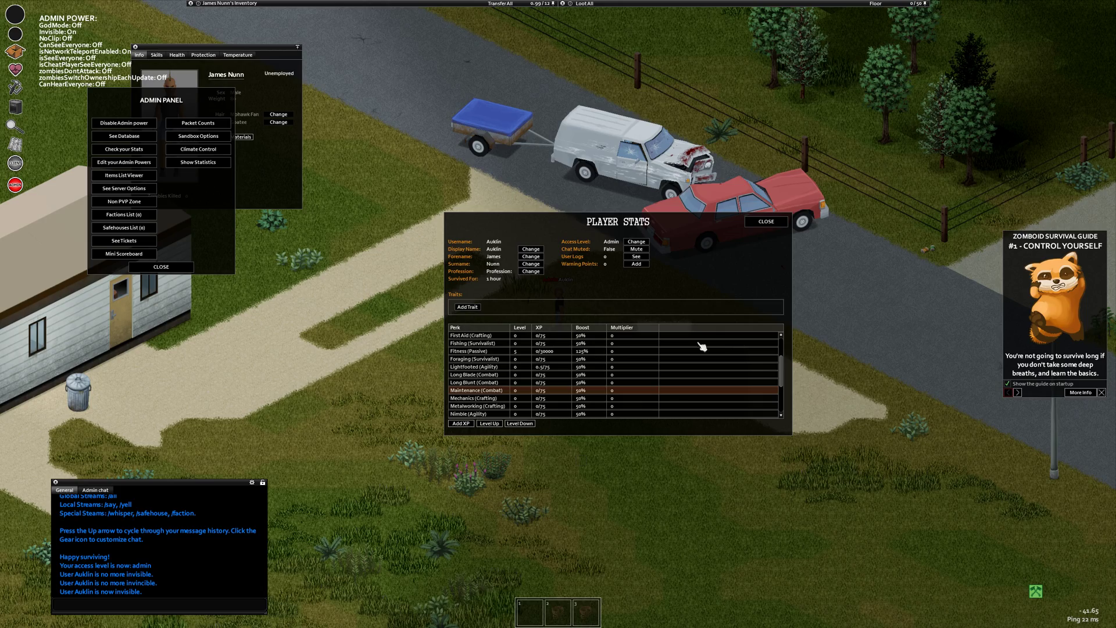
{"action": "left_click", "coordinate": [766, 221]}
- Walk the character across the dirt path near the parked vehicles to the grass between the mobile home and the road
{"action": "key", "text": "w"}
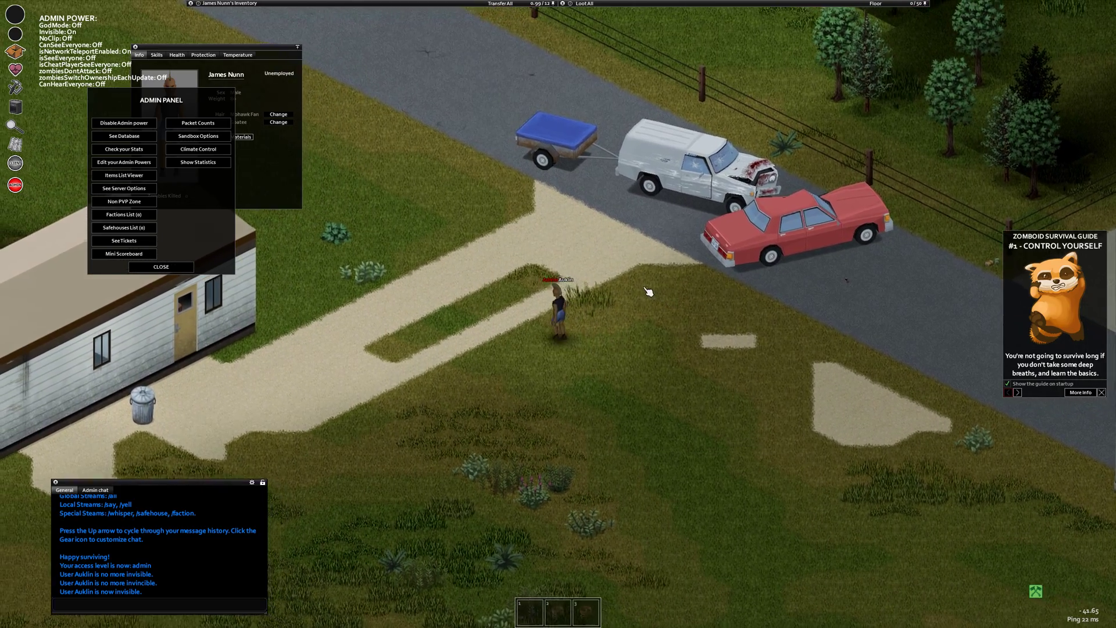
{"action": "key", "text": "w"}
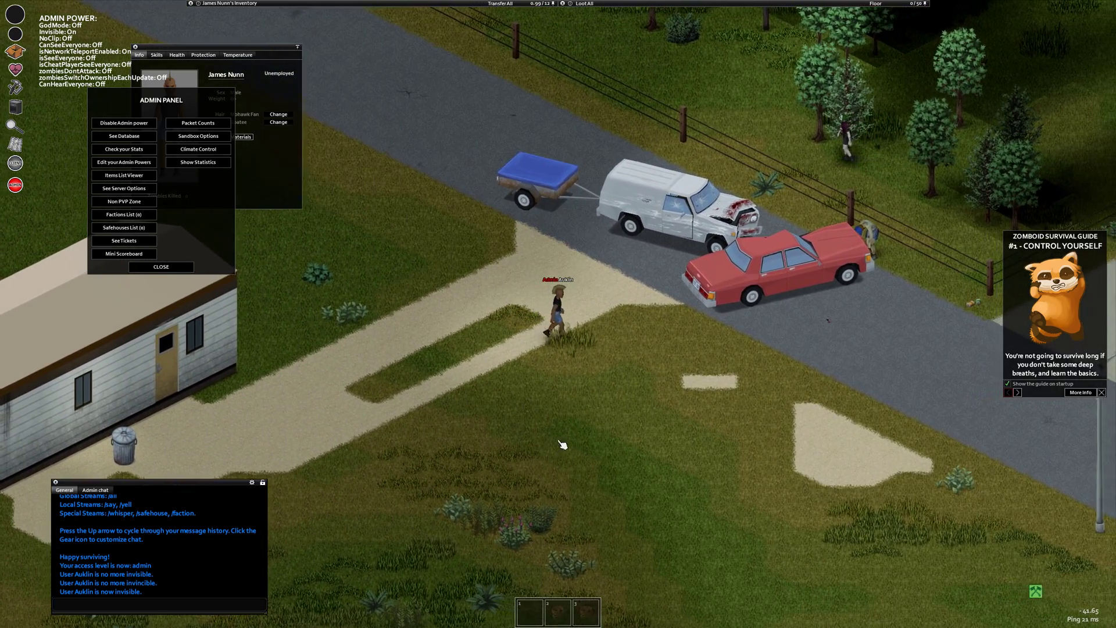
{"action": "key", "text": "s"}
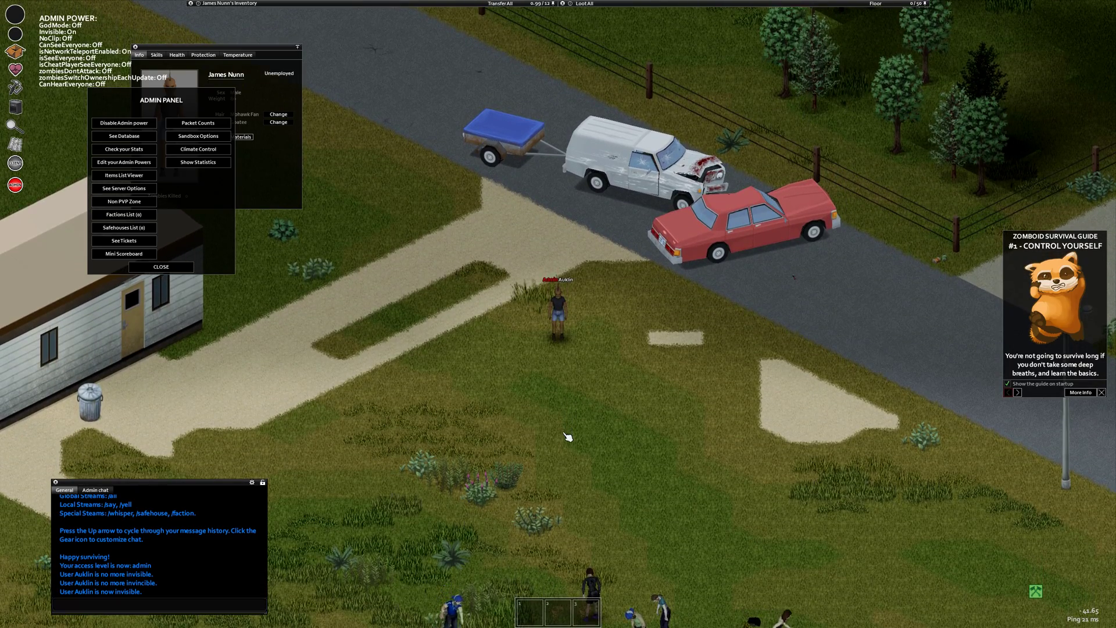
{"action": "key", "text": "a"}
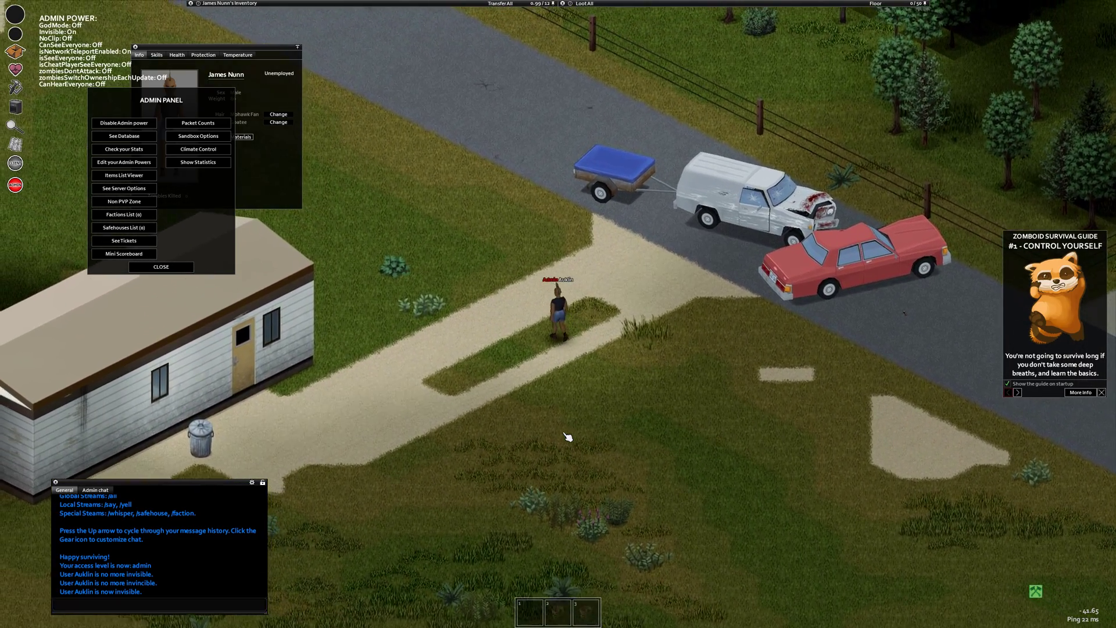
{"action": "key", "text": "w"}
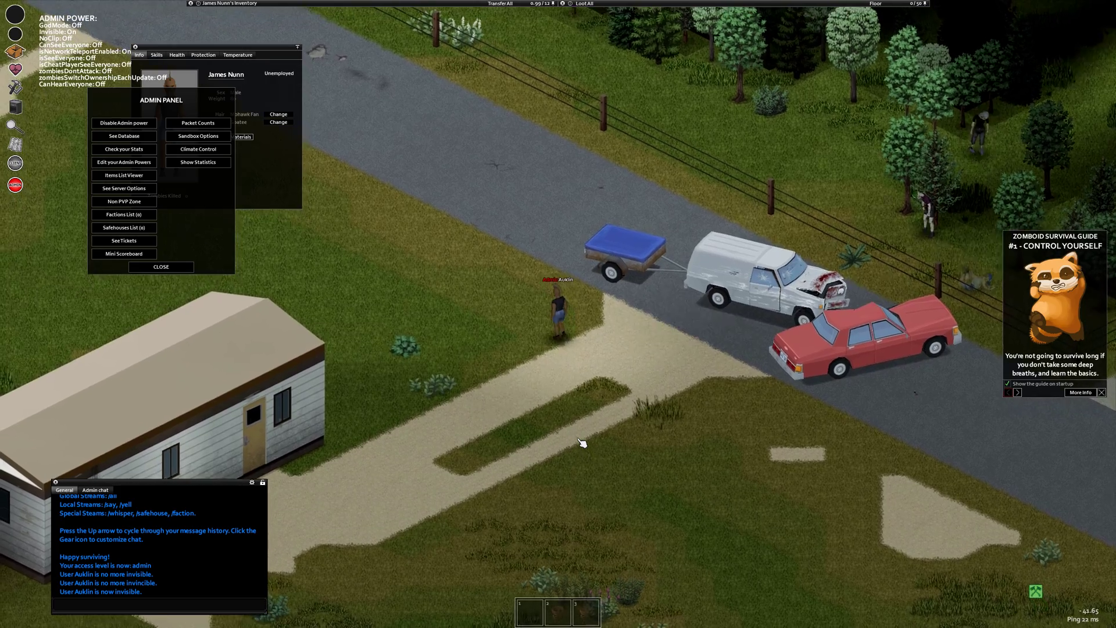
{"action": "key", "text": "a"}
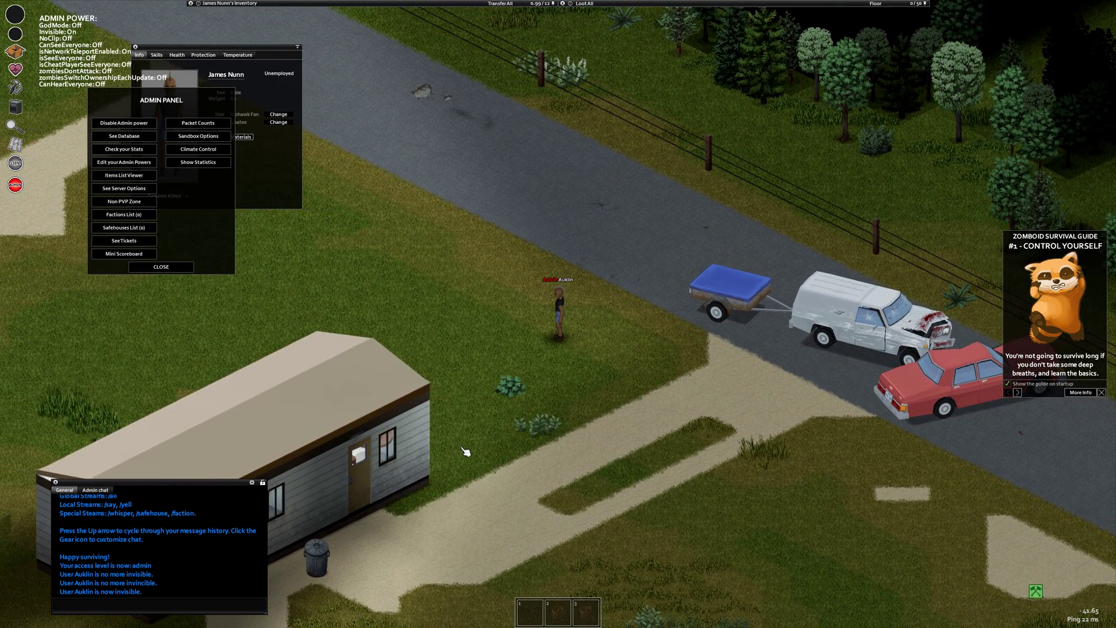
- View the Items List Viewer, close it, and walk the character further along the grass behind the mobile home
{"action": "left_click", "coordinate": [135, 180]}
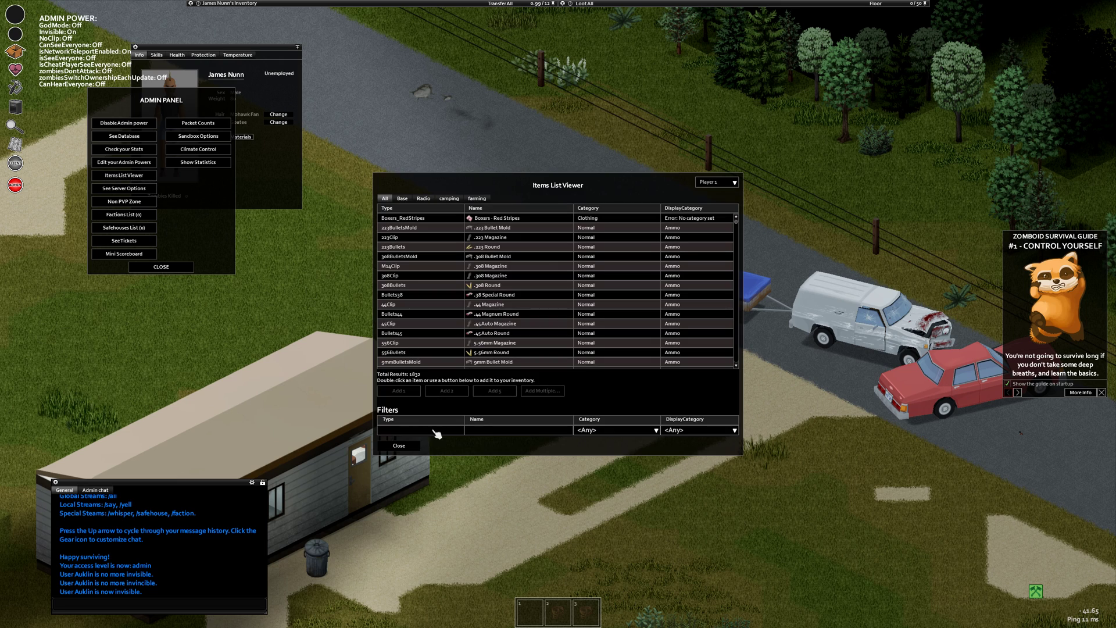
{"action": "left_click", "coordinate": [399, 446]}
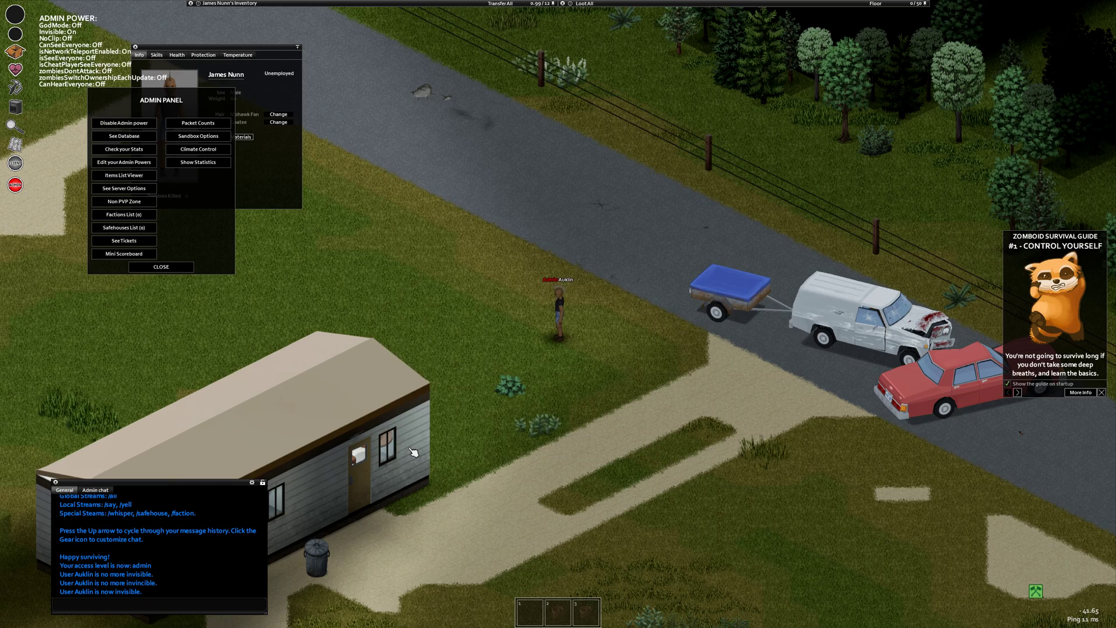
{"action": "key", "text": "a"}
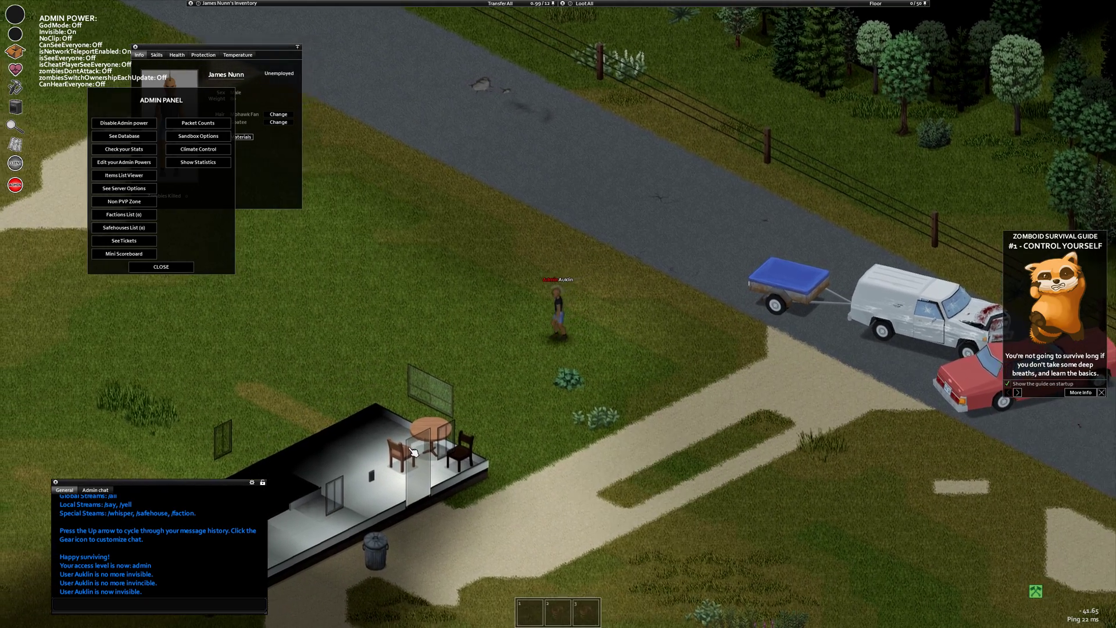
{"action": "key", "text": "a"}
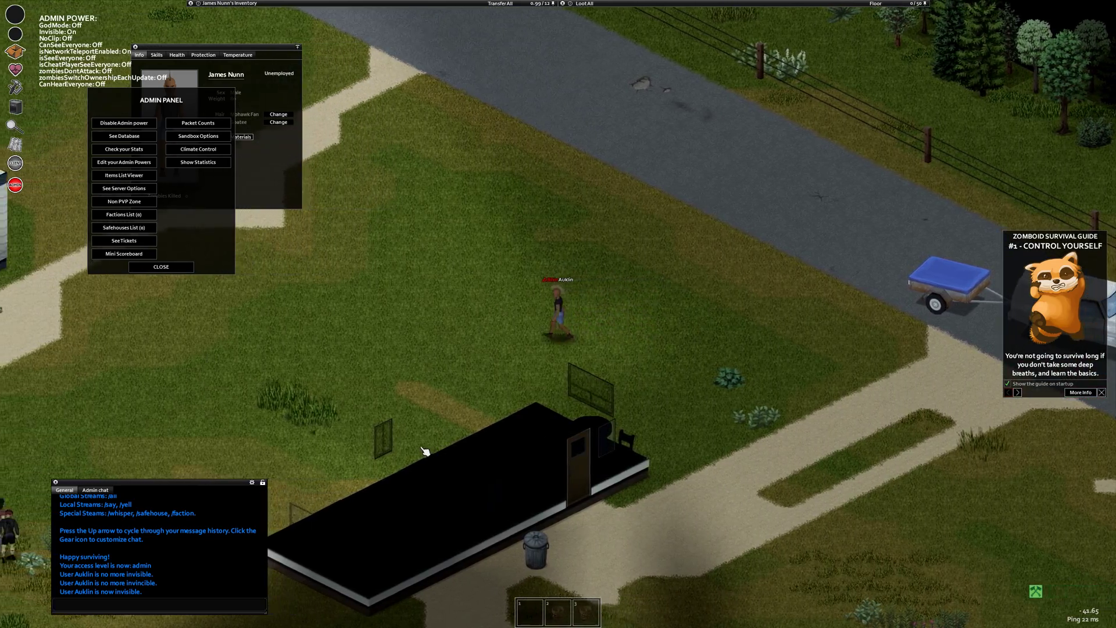
{"action": "key", "text": "a"}
- Check the list of connected players and open the list of friends to invite
{"action": "key", "text": "Escape"}
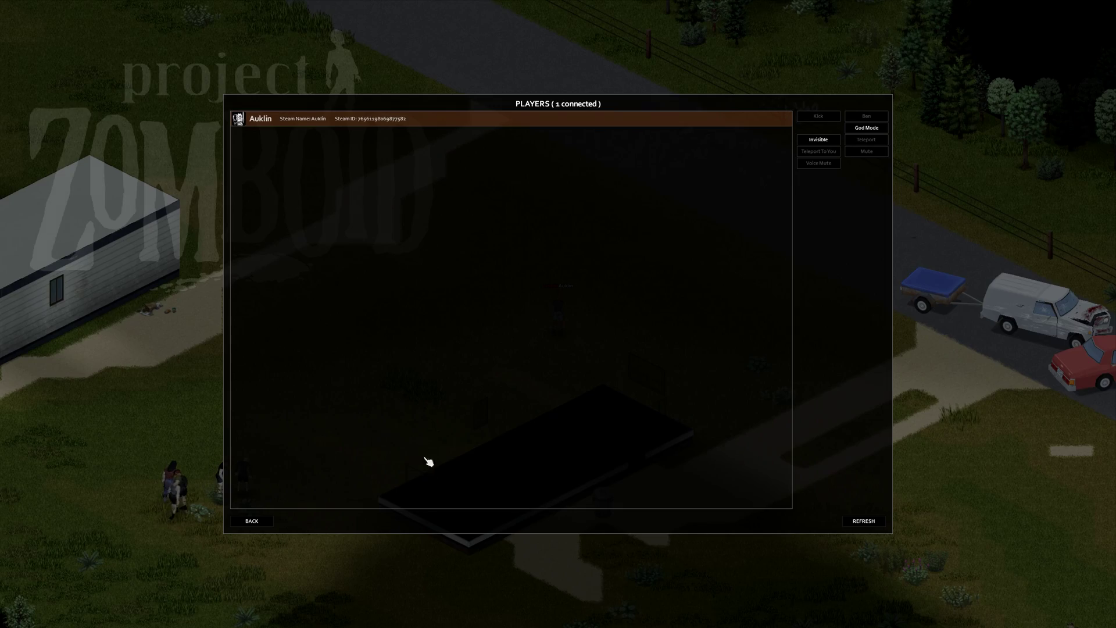
{"action": "left_click", "coordinate": [256, 521]}
{"action": "left_click", "coordinate": [167, 375]}
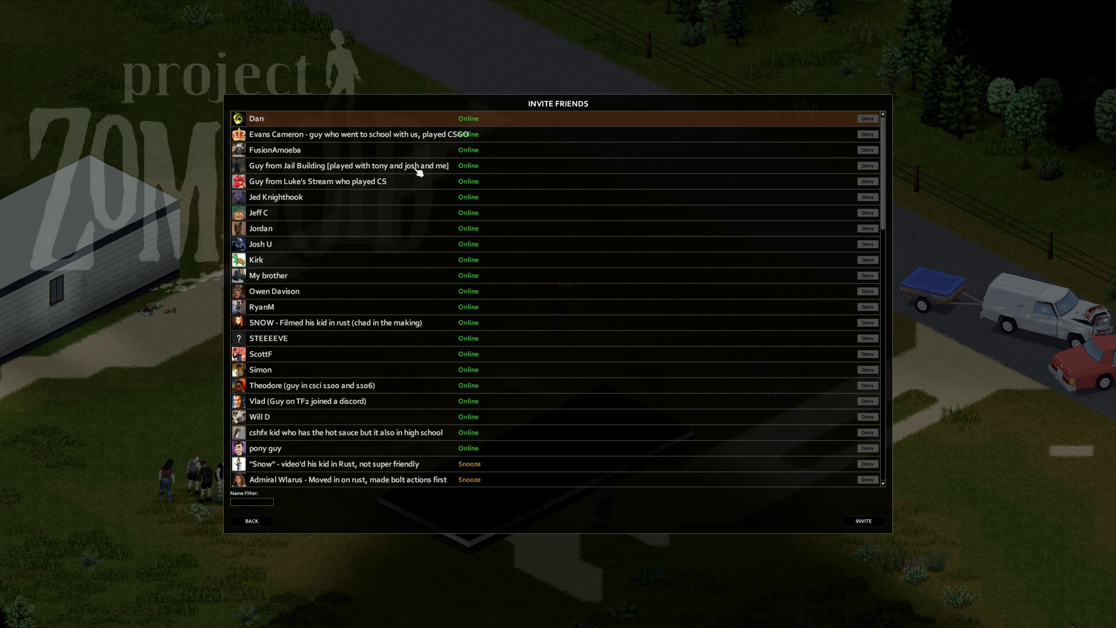
- Allow three online friends in the Invite Friends list to join the server
{"action": "left_click", "coordinate": [391, 311]}
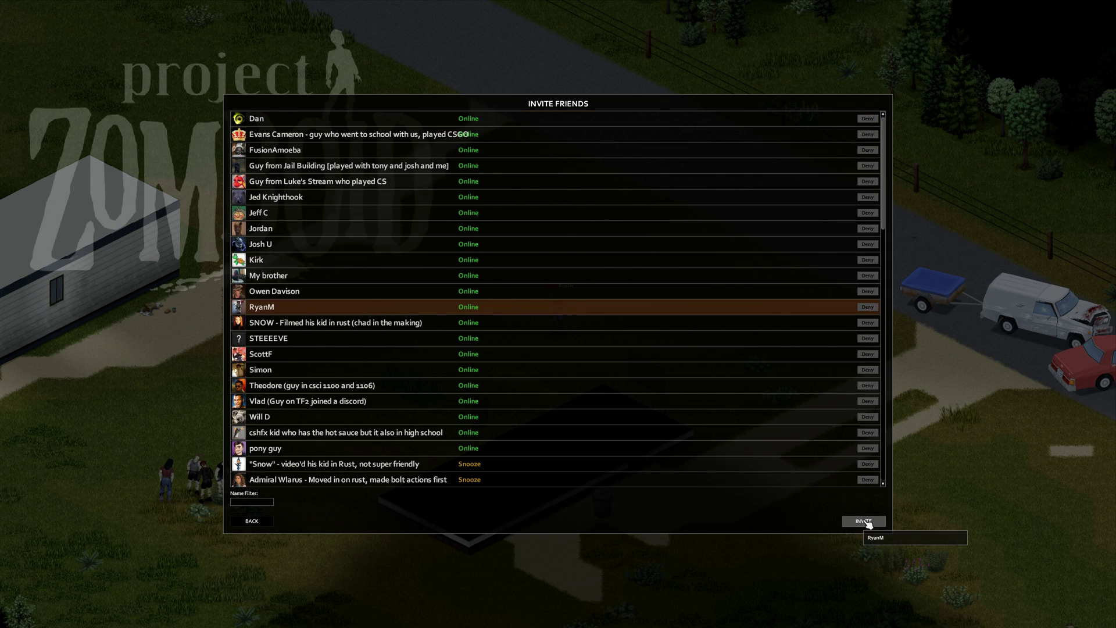
{"action": "left_click", "coordinate": [867, 307]}
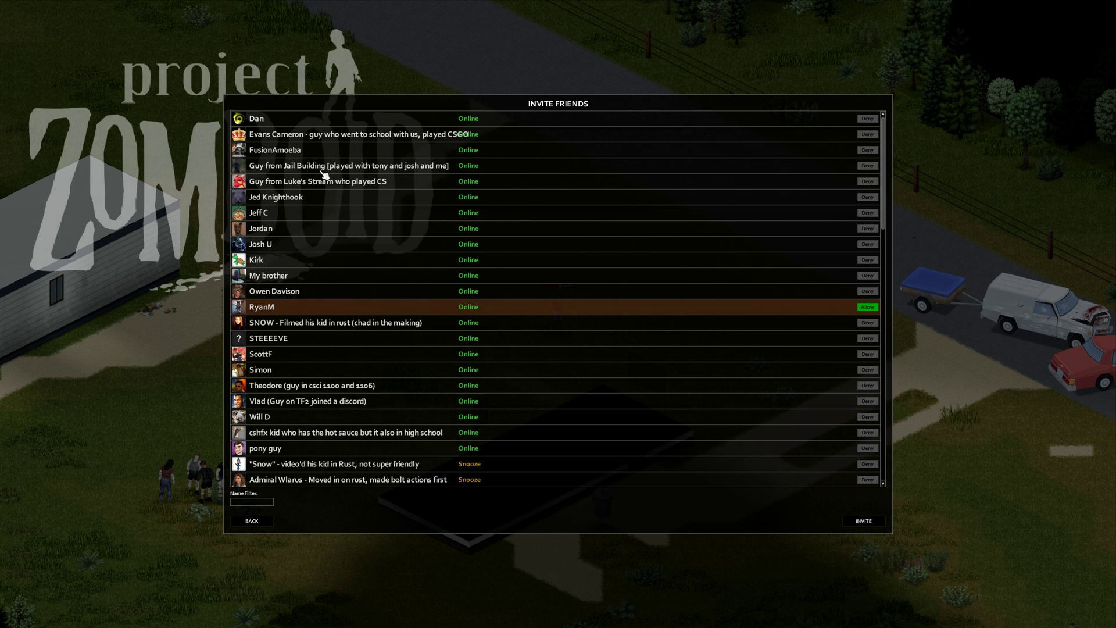
{"action": "left_click", "coordinate": [318, 217]}
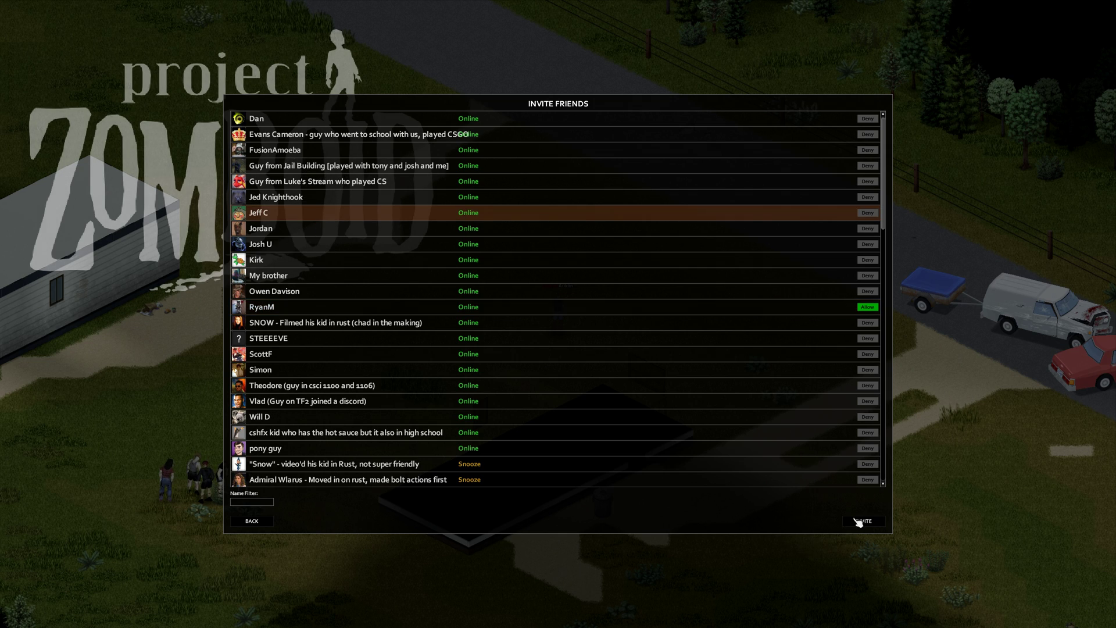
{"action": "left_click", "coordinate": [260, 248]}
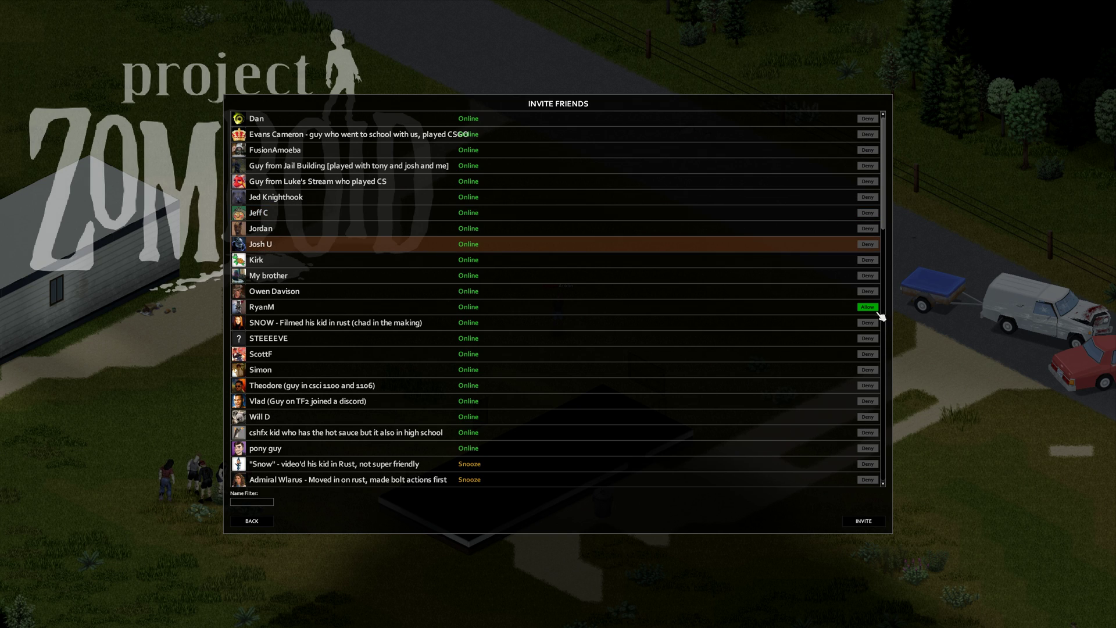
{"action": "left_click", "coordinate": [867, 244]}
{"action": "left_click", "coordinate": [867, 213]}
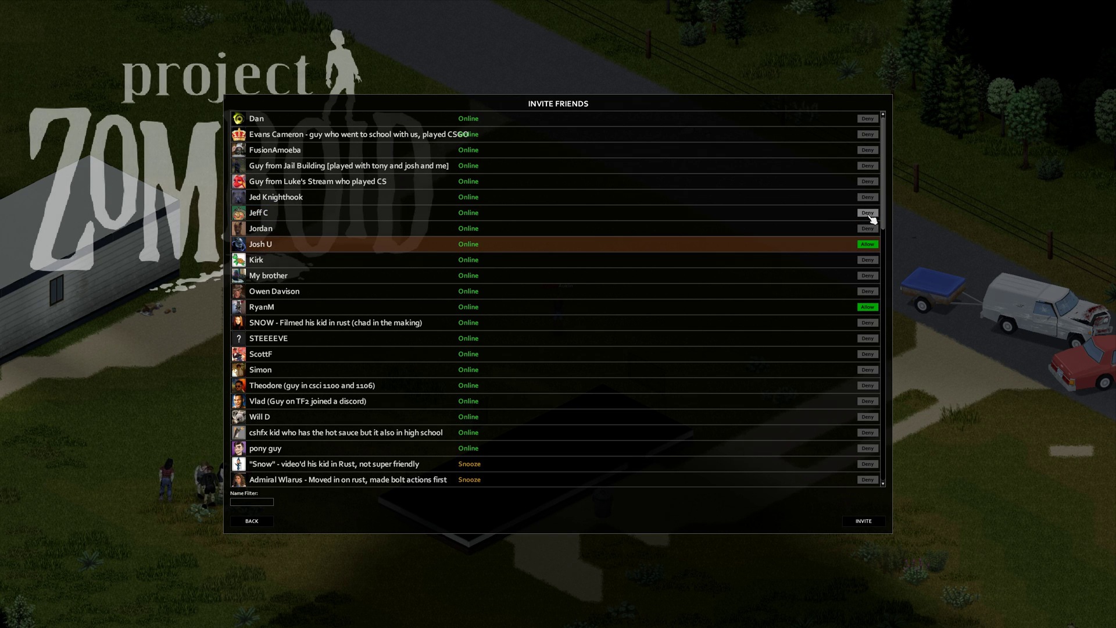
- Set the three allowed friends back to Deny and return to the game
{"action": "left_click", "coordinate": [867, 307]}
{"action": "left_click", "coordinate": [868, 244]}
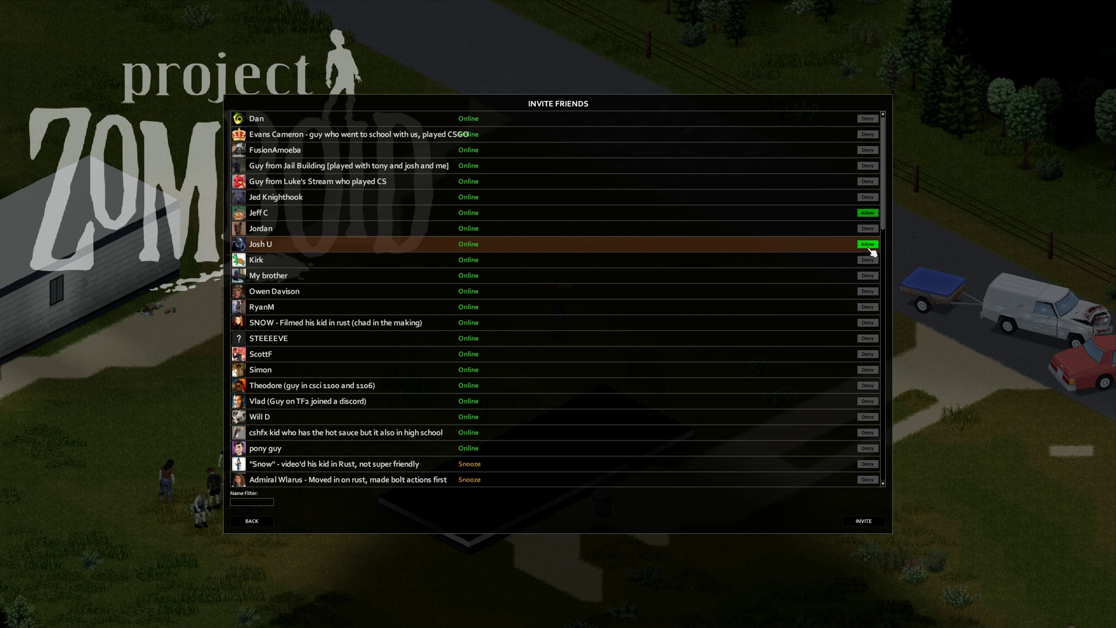
{"action": "left_click", "coordinate": [867, 213]}
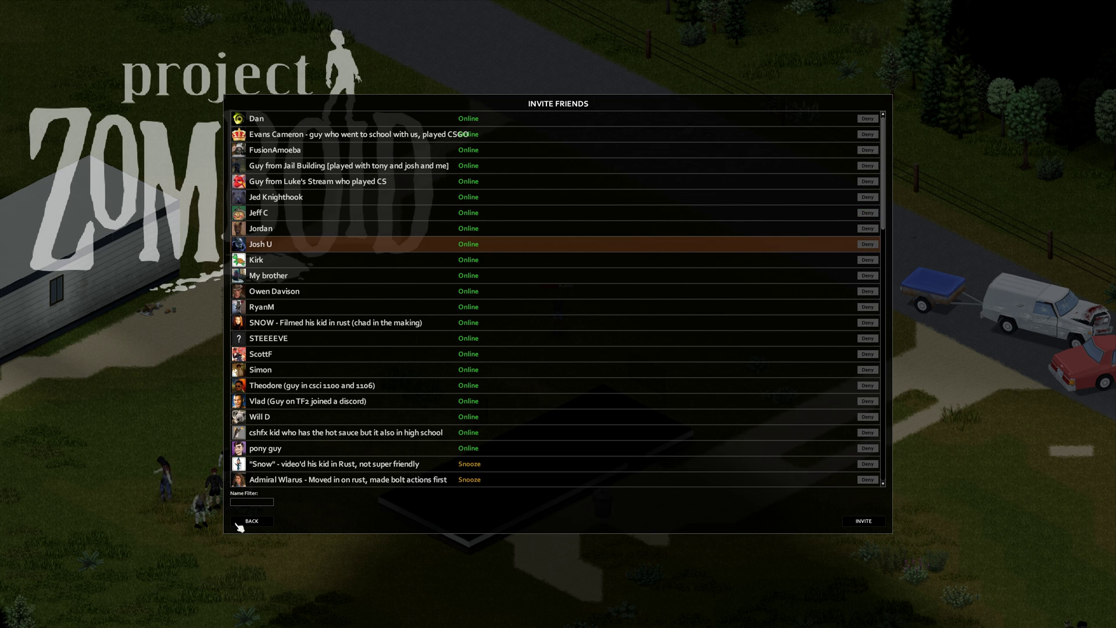
{"action": "left_click", "coordinate": [255, 523]}
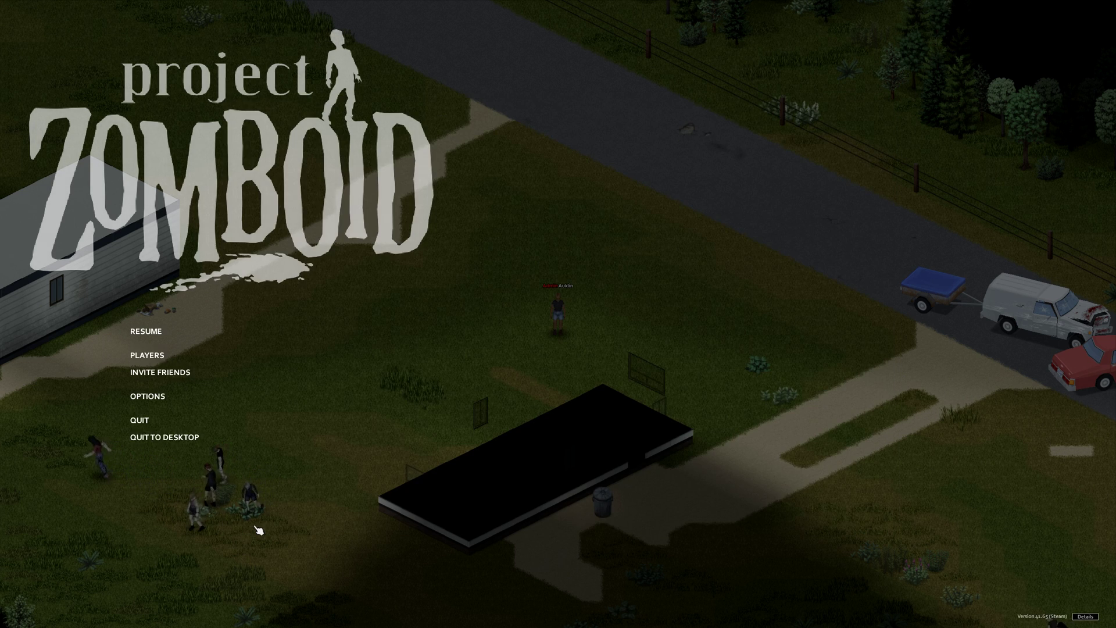
{"action": "key", "text": "Escape"}
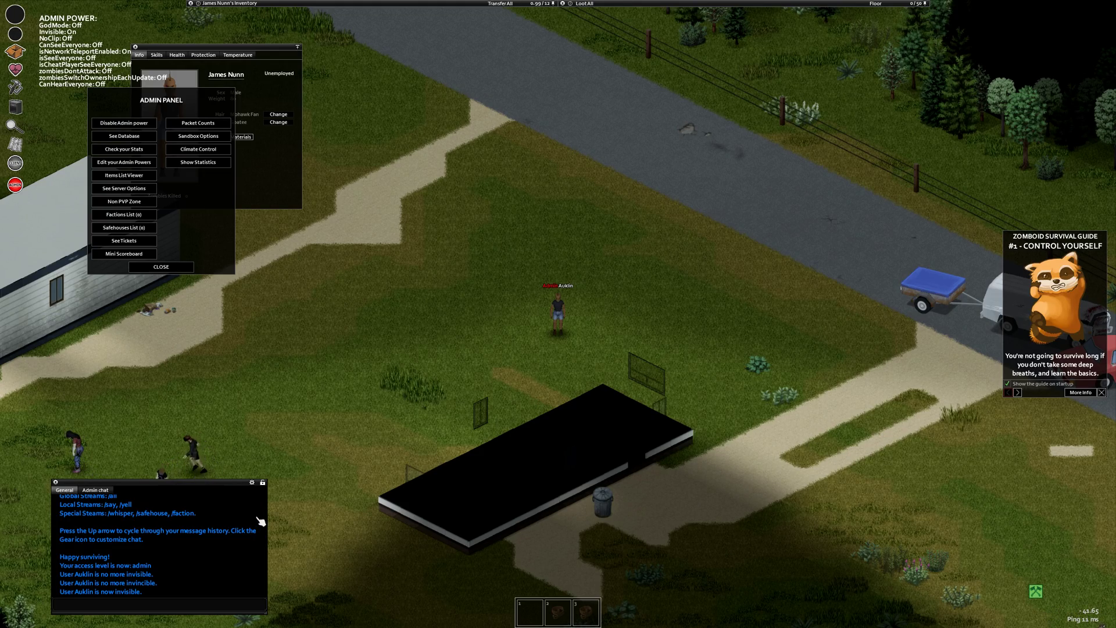
- Walk the character back over the grass to the dirt driveway beside the mobile home, near the parked vehicles
{"action": "key", "text": "w"}
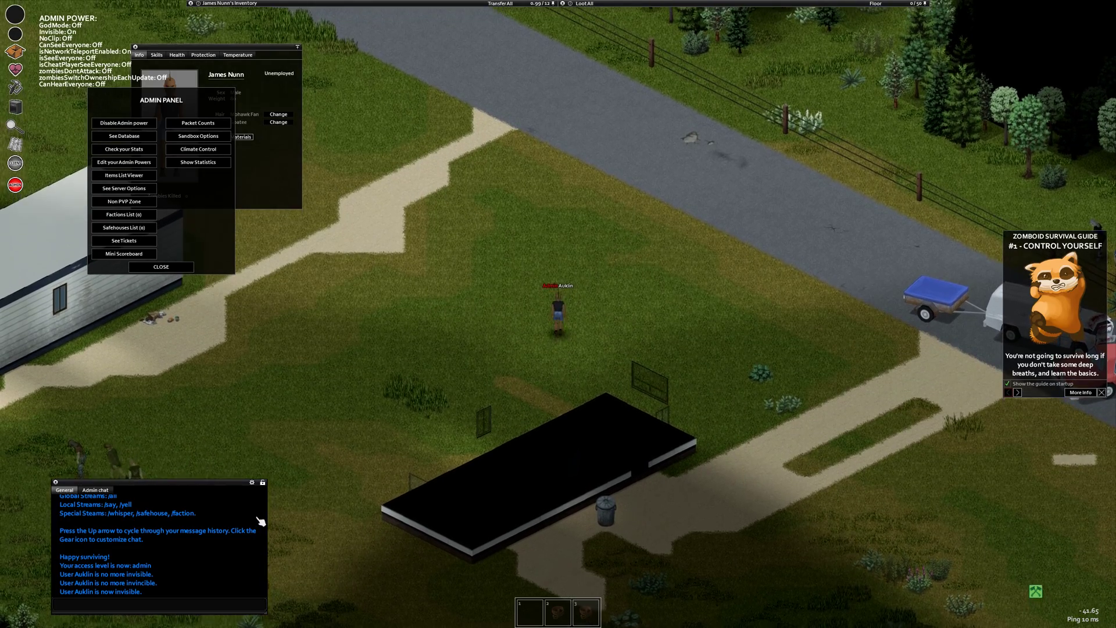
{"action": "key", "text": "w"}
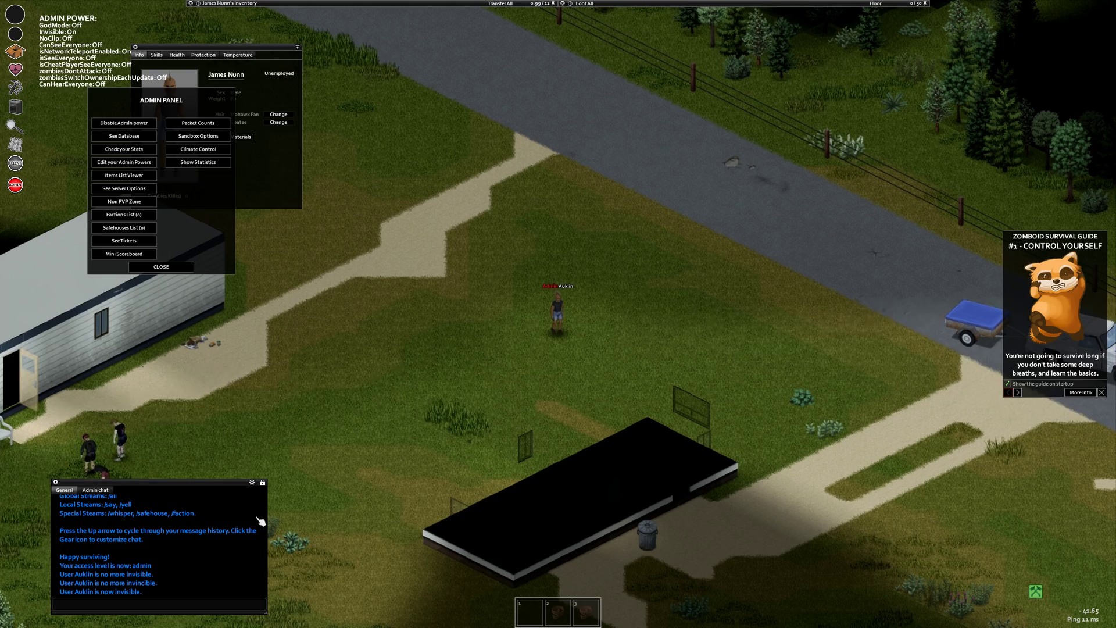
{"action": "key", "text": "d"}
{"action": "key", "text": "d"}
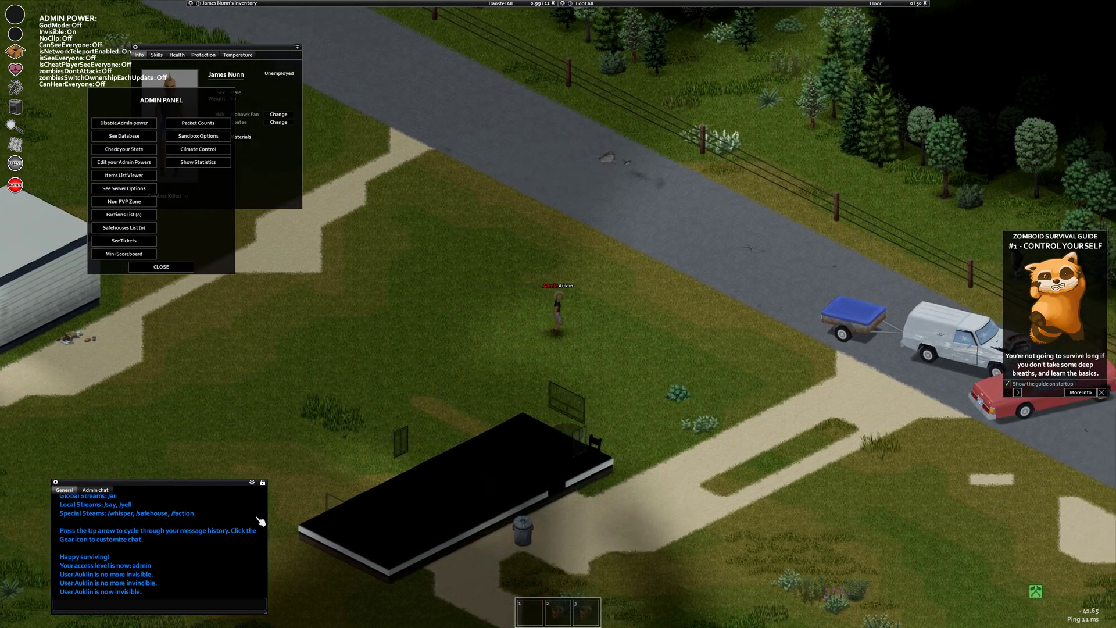
{"action": "key", "text": "d"}
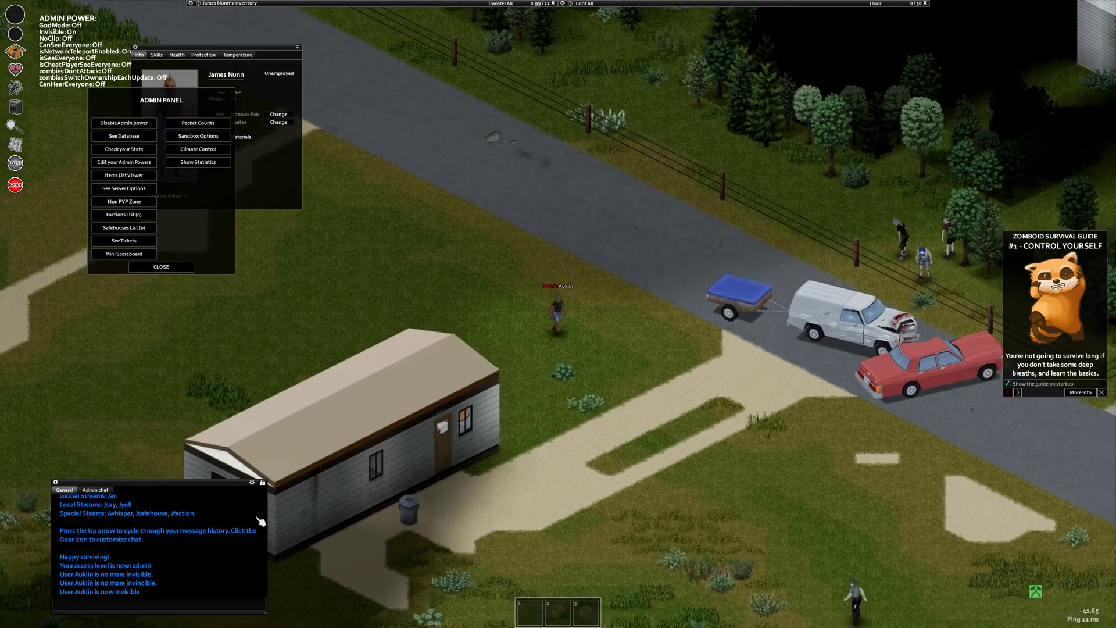
{"action": "key", "text": "d"}
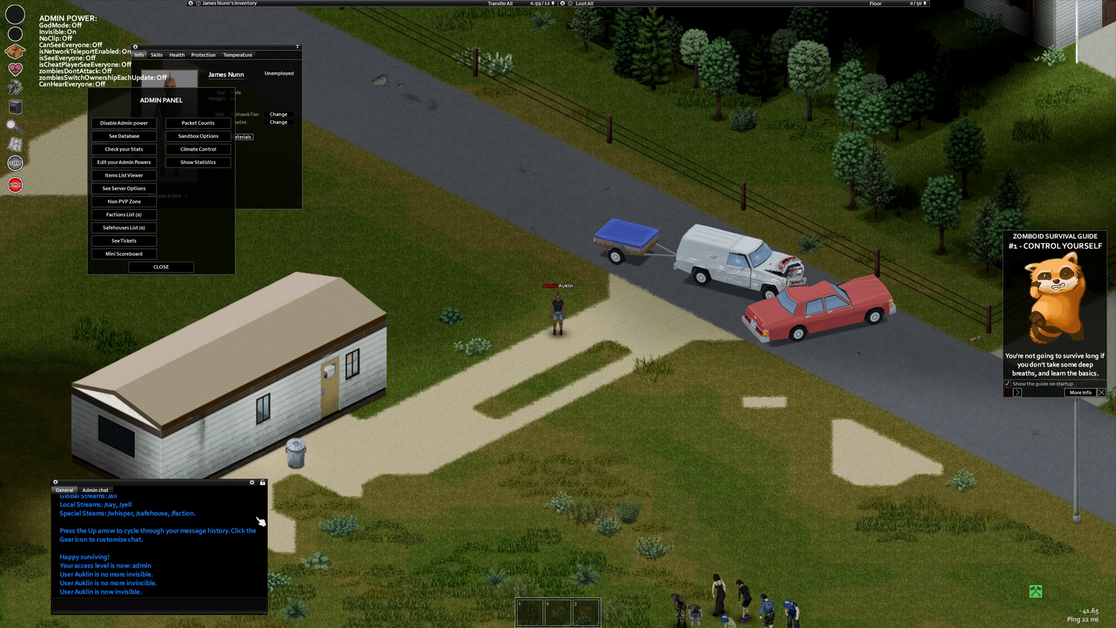
- Open the list of connected players to examine the player management options, and return to the game
{"action": "key", "text": "Escape"}
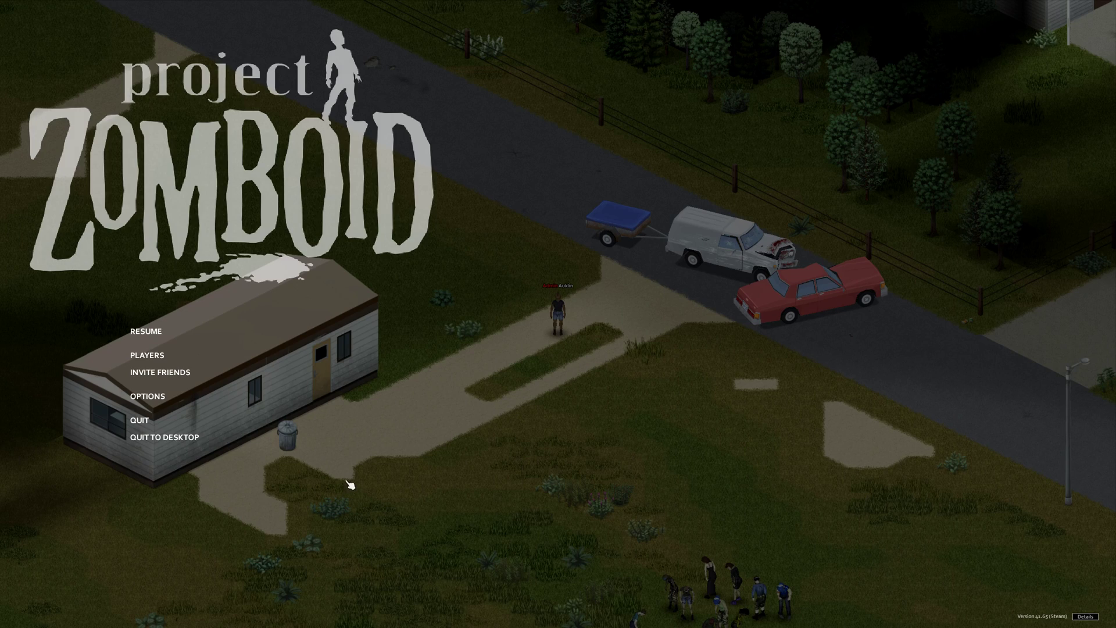
{"action": "left_click", "coordinate": [150, 354]}
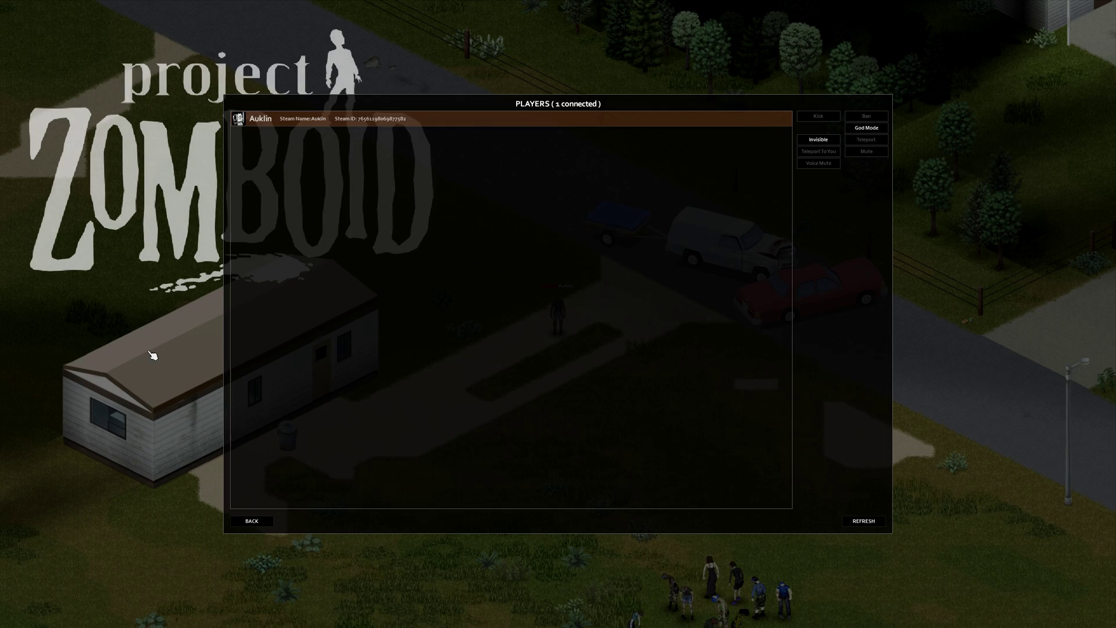
{"action": "left_click", "coordinate": [252, 521]}
{"action": "key", "text": "Escape"}
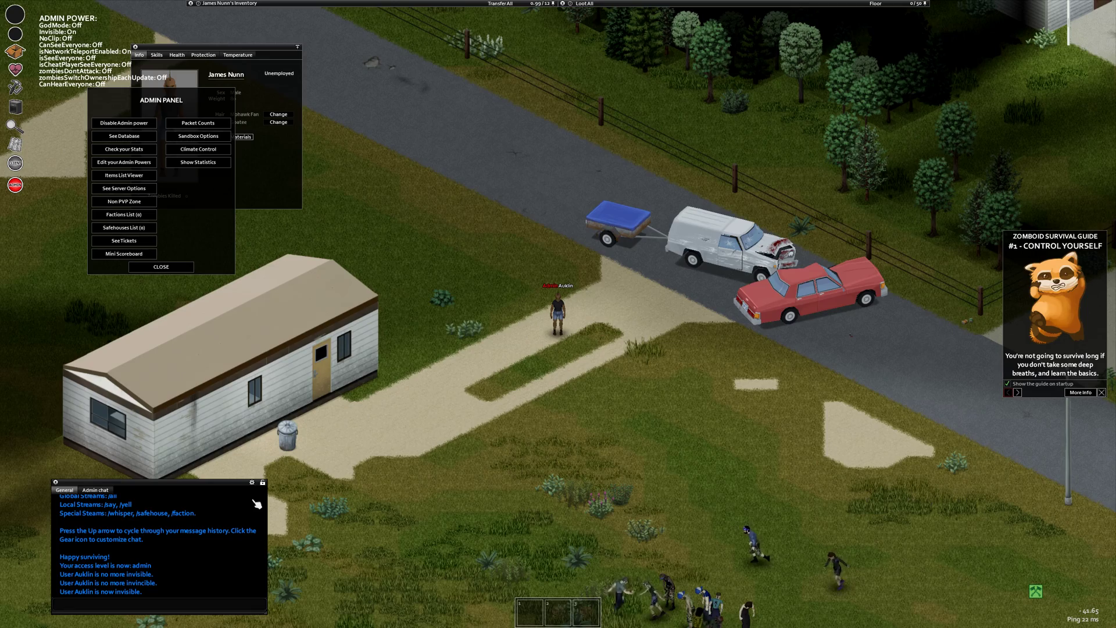
- Walk the character from the driveway onto the road behind the blue-covered trailer
{"action": "key", "text": "d"}
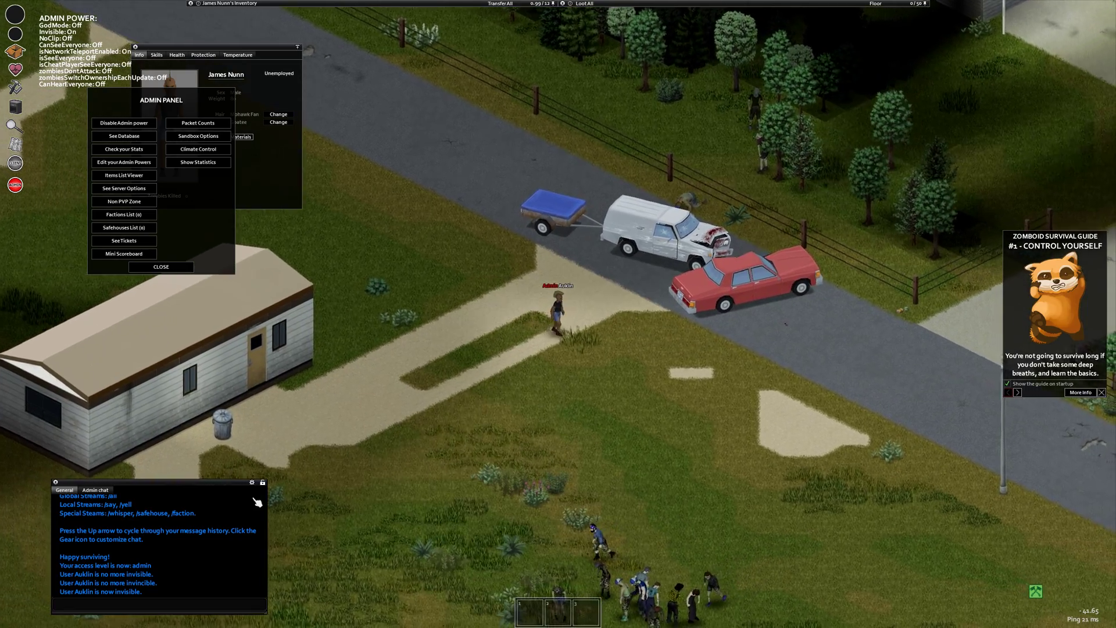
{"action": "key", "text": "a"}
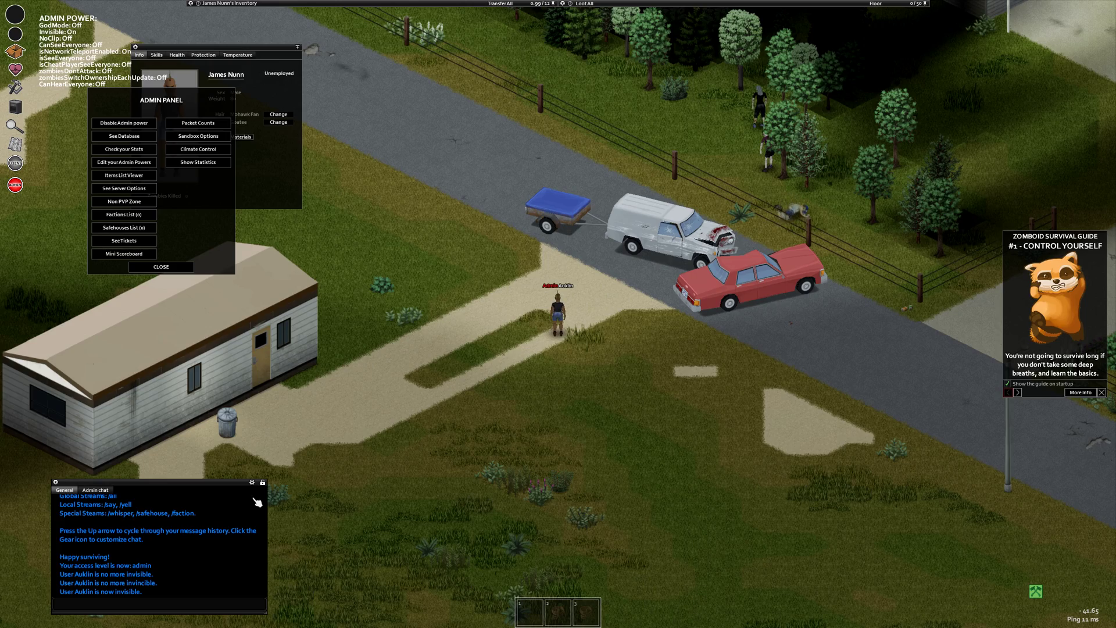
{"action": "key", "text": "a"}
{"action": "key", "text": "w"}
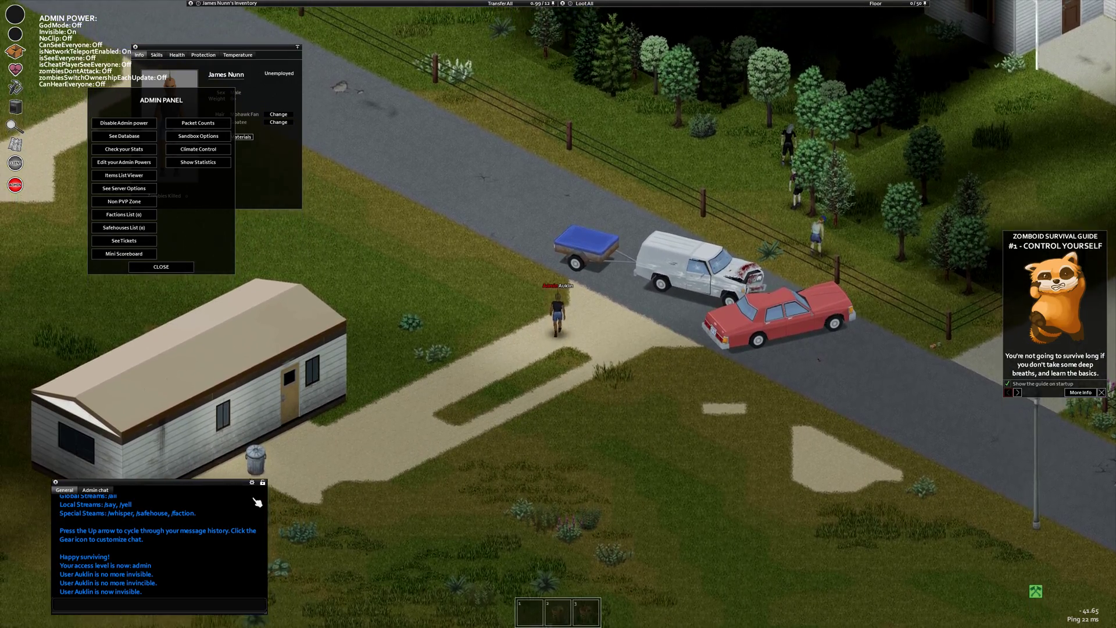
{"action": "key", "text": "w"}
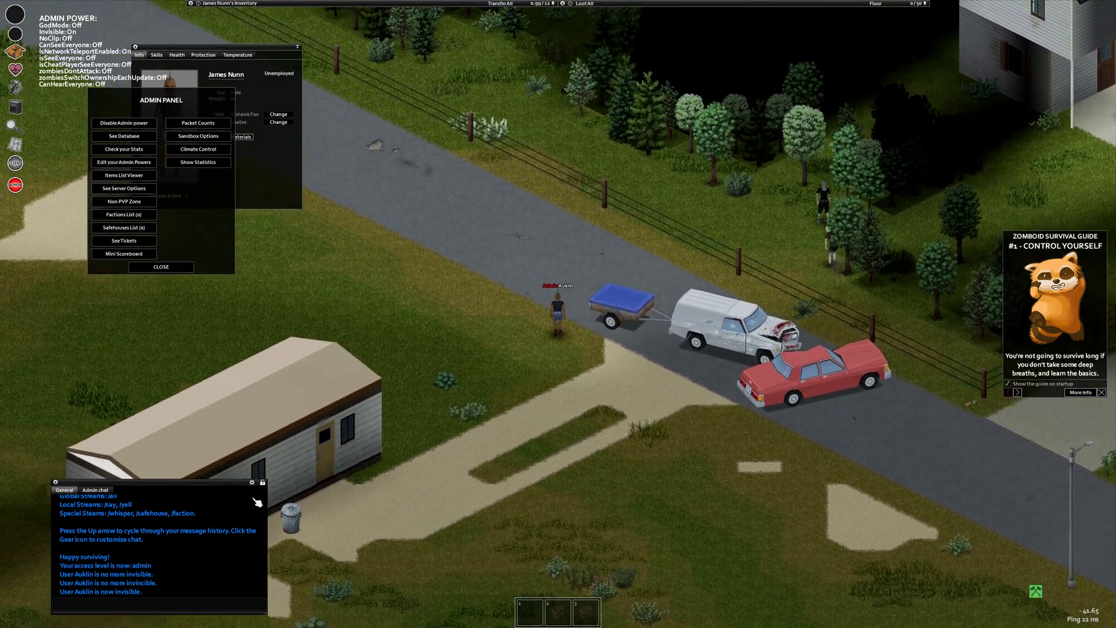
{"action": "key", "text": "d"}
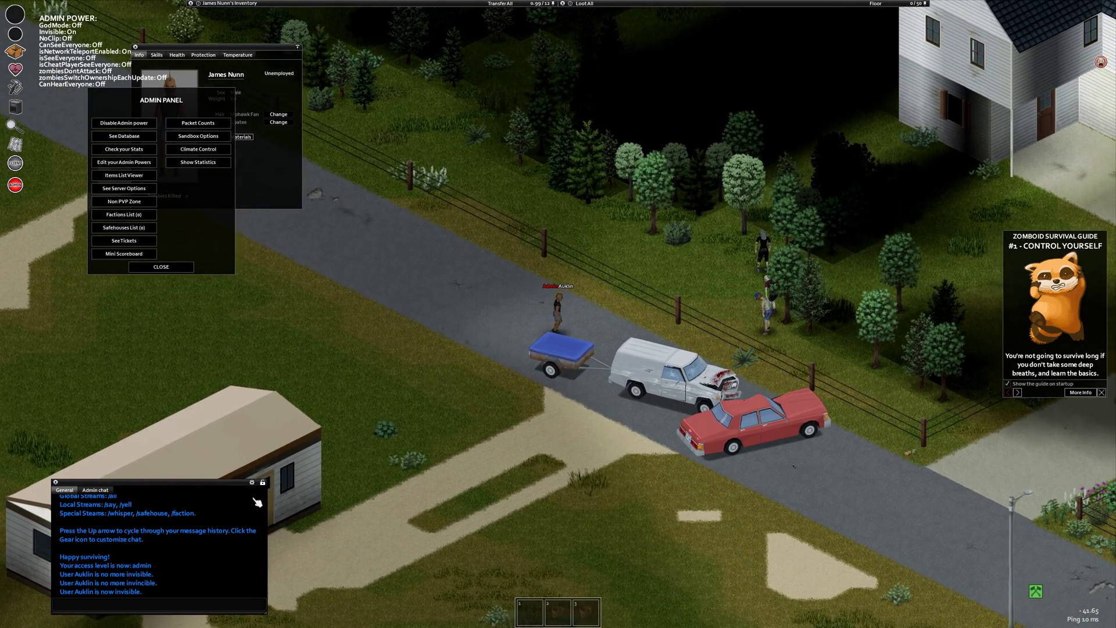